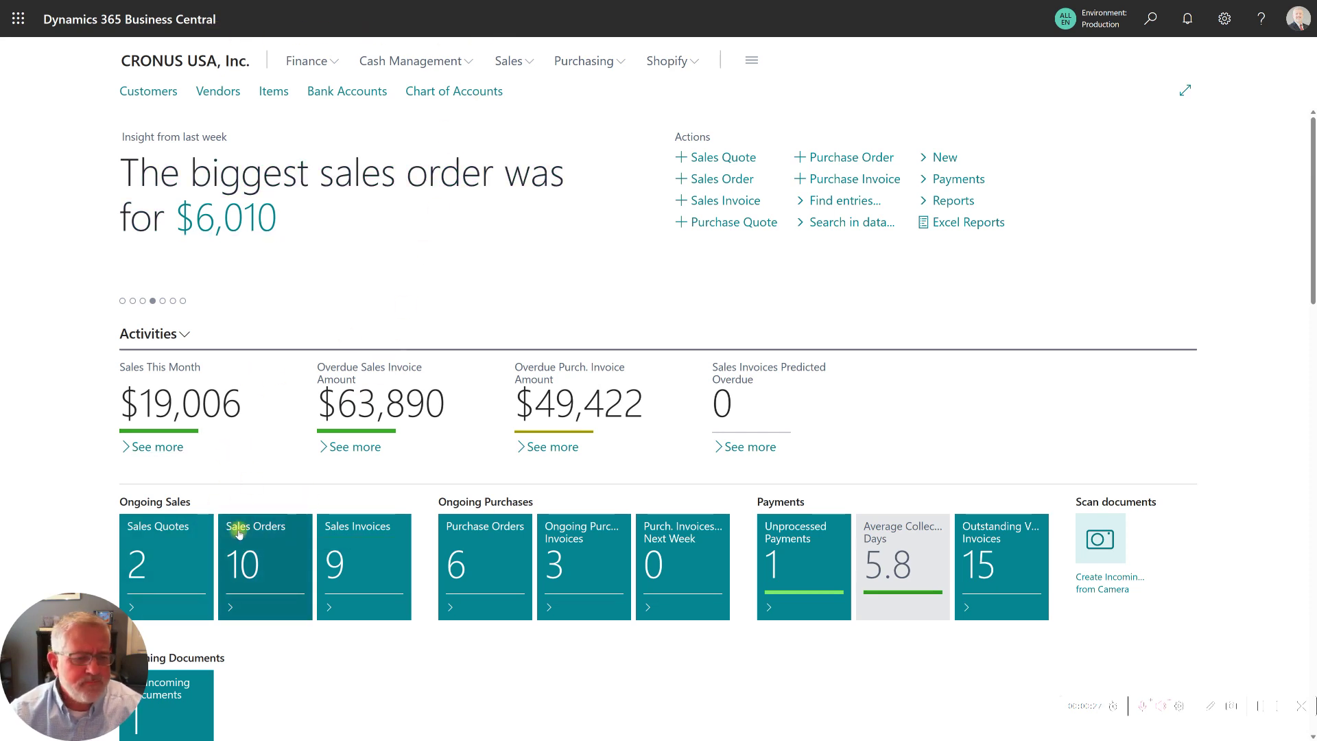
# - Open sales quote 1001 from the Sales Quotes list and scroll down to its thirteen item lines
pyautogui.click(173, 561)
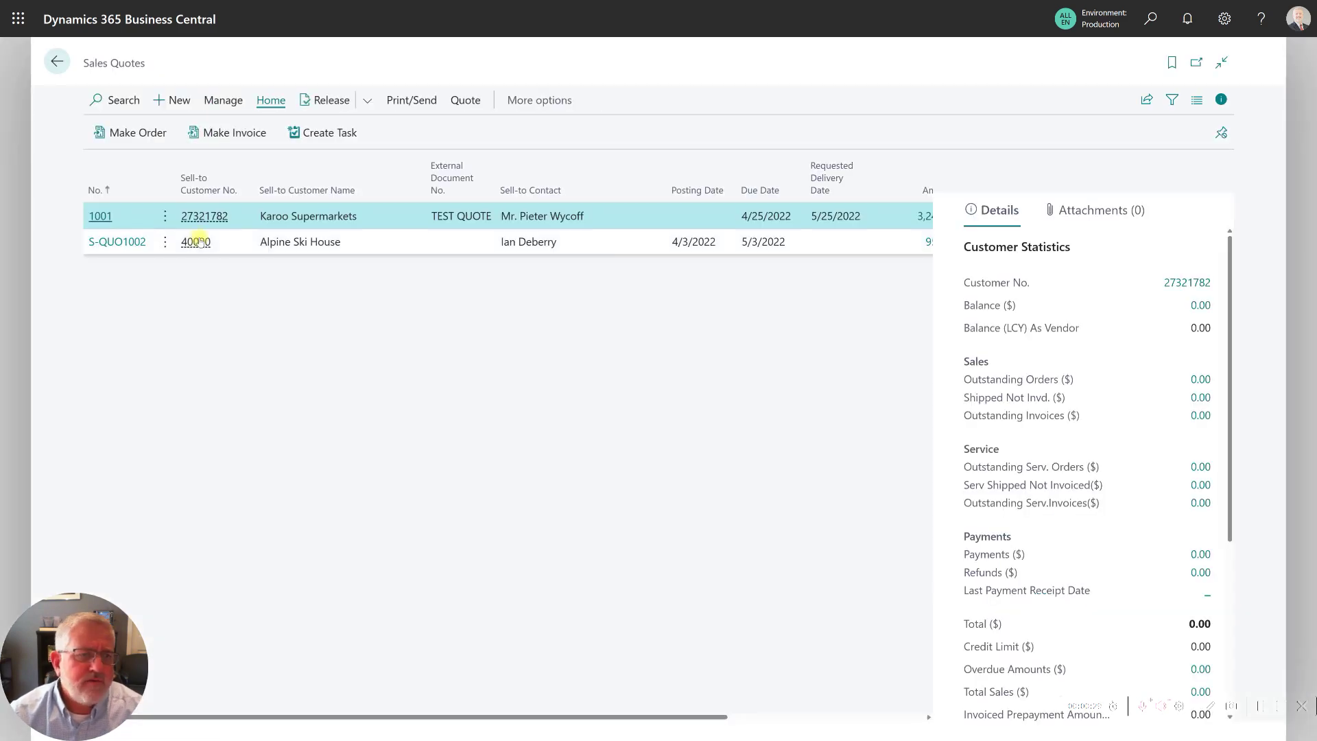
pyautogui.click(102, 216)
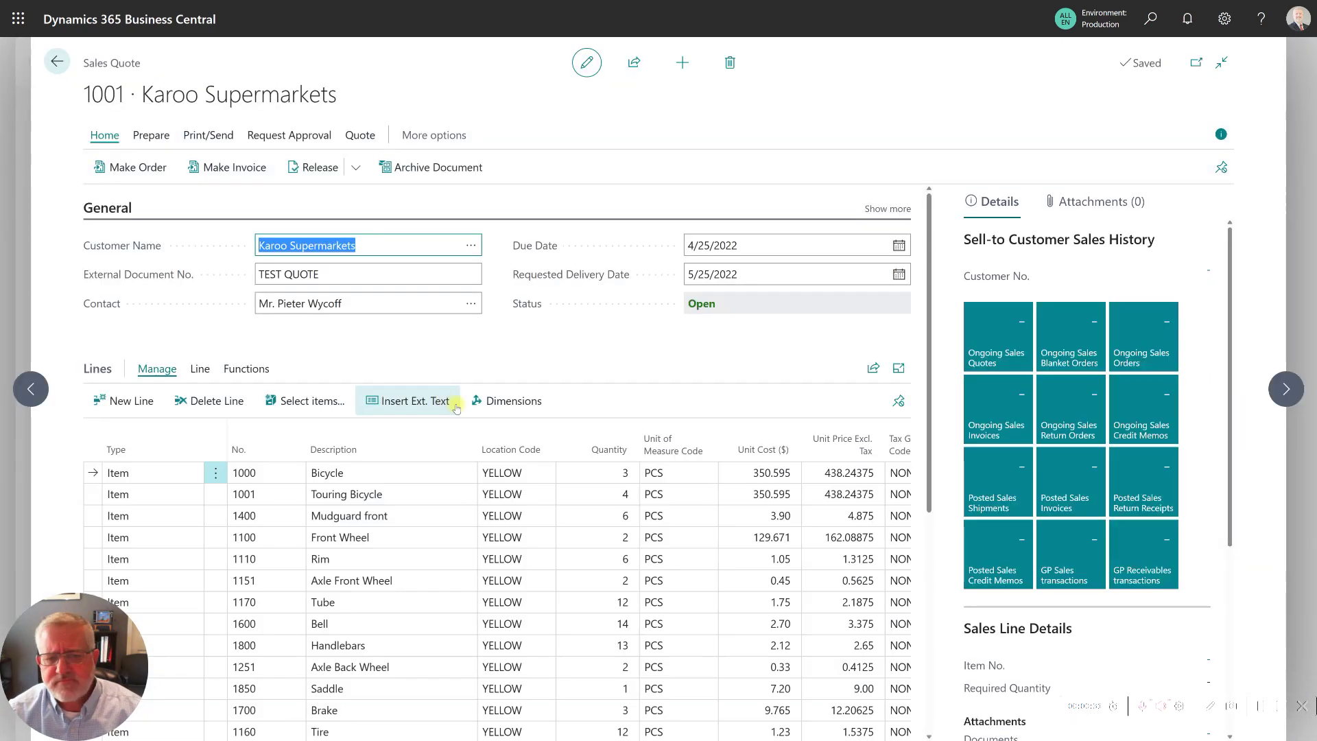
pyautogui.scroll(-2, 640, 487)
pyautogui.scroll(-1, 640, 487)
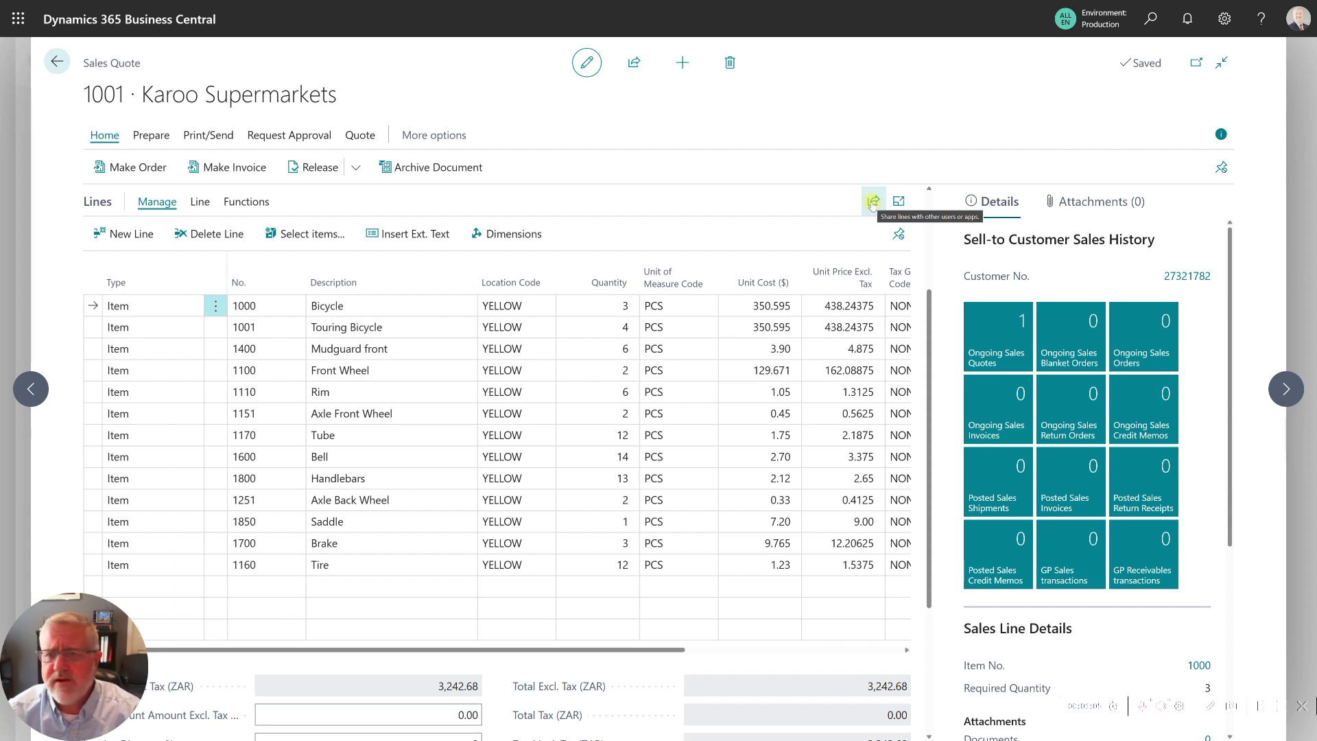
# - Edit the quote 1001 lines in Excel, enabling editing on the downloaded workbook and maximizing it
pyautogui.click(873, 203)
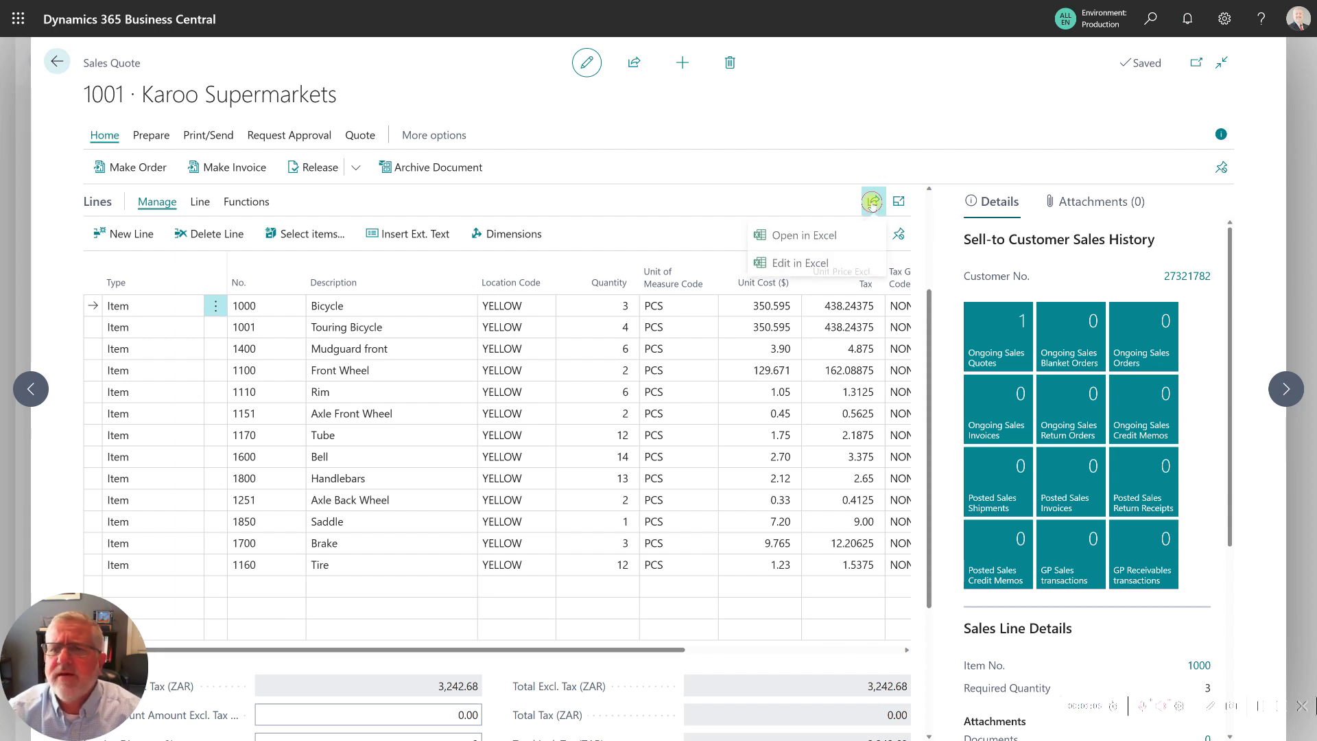
pyautogui.click(825, 267)
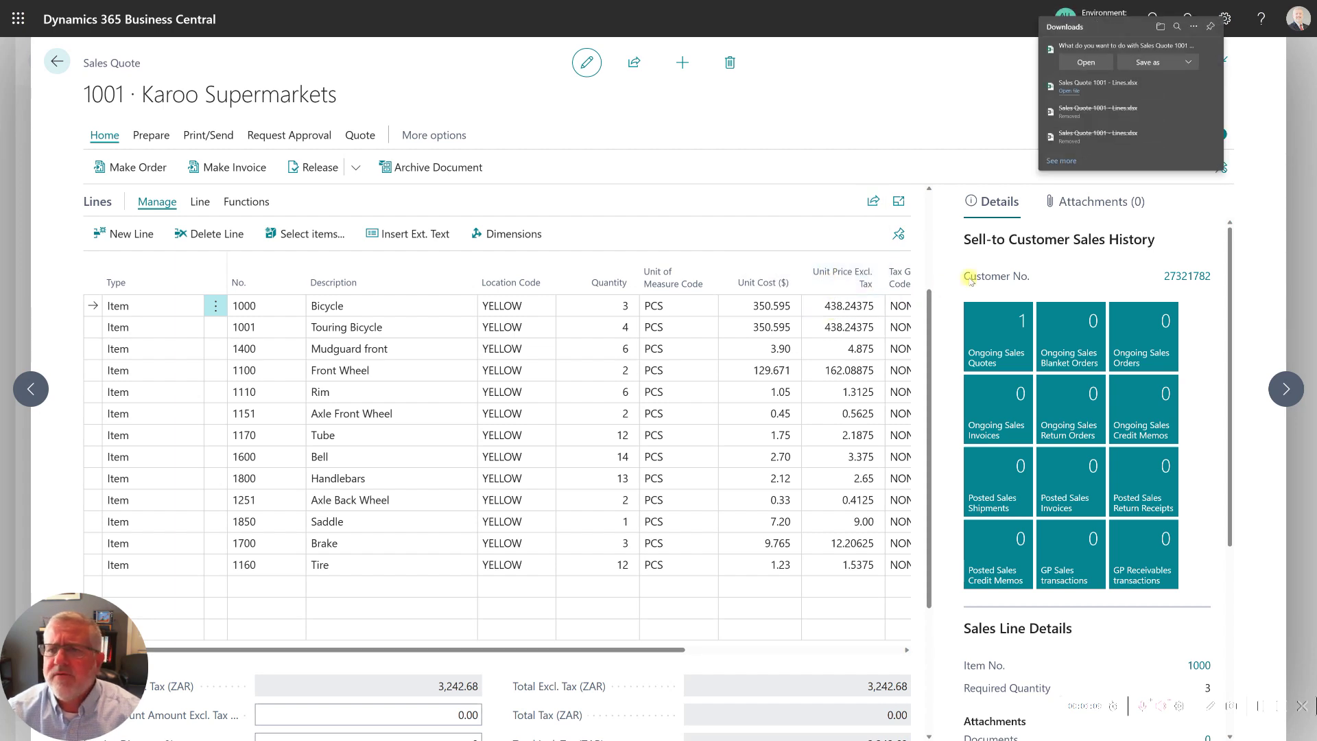
pyautogui.click(1086, 62)
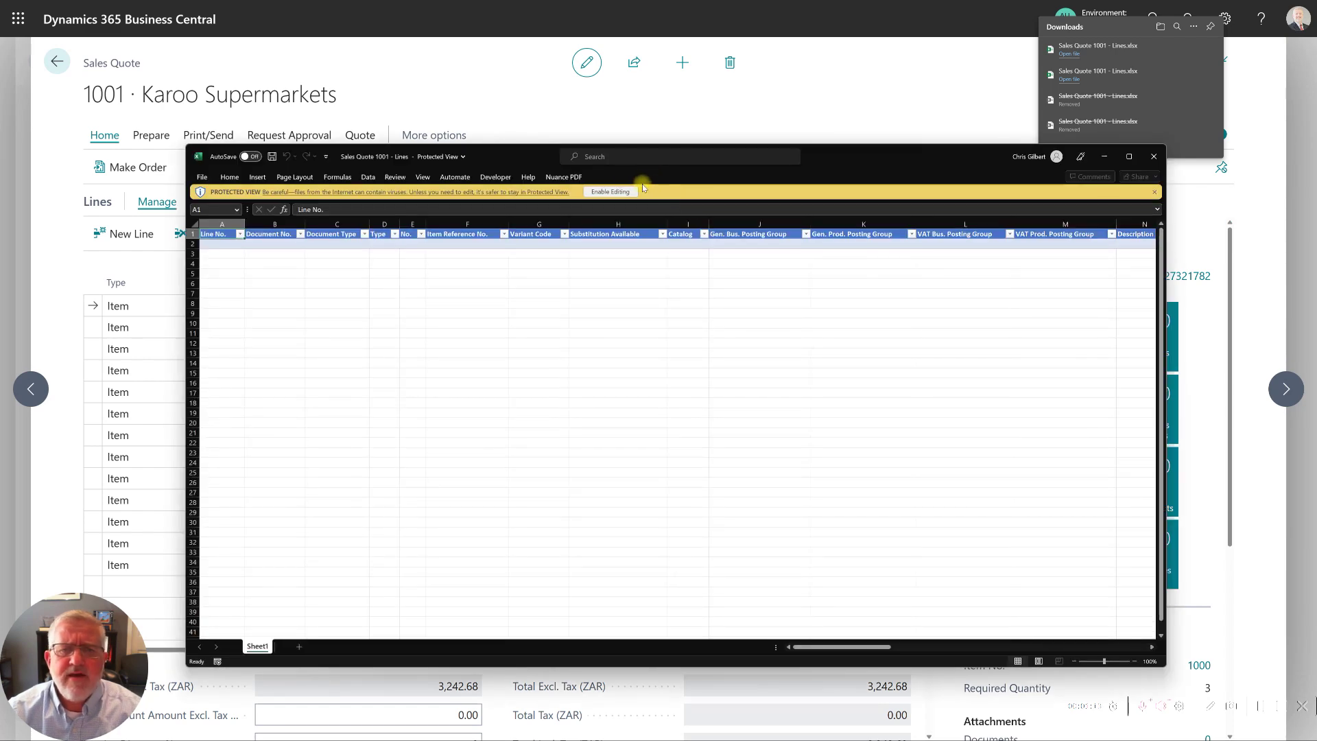
pyautogui.click(621, 191)
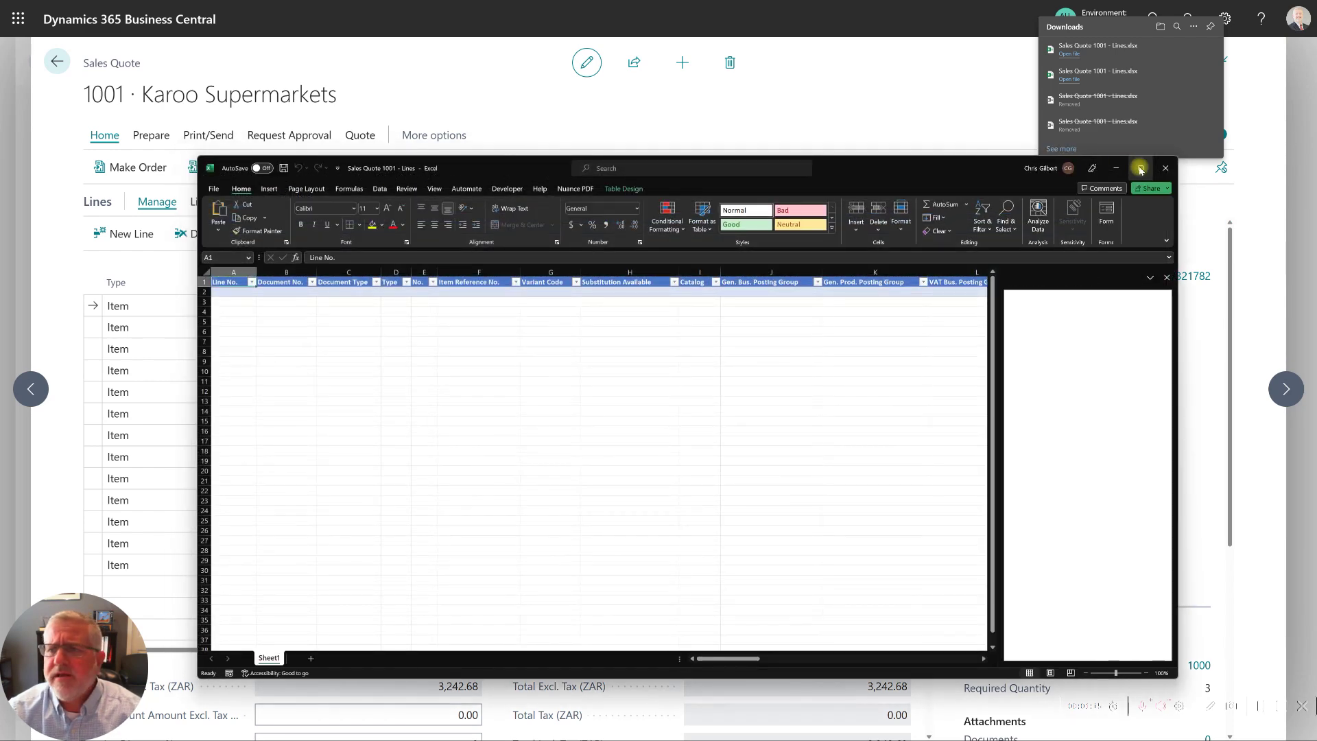
pyautogui.click(1140, 170)
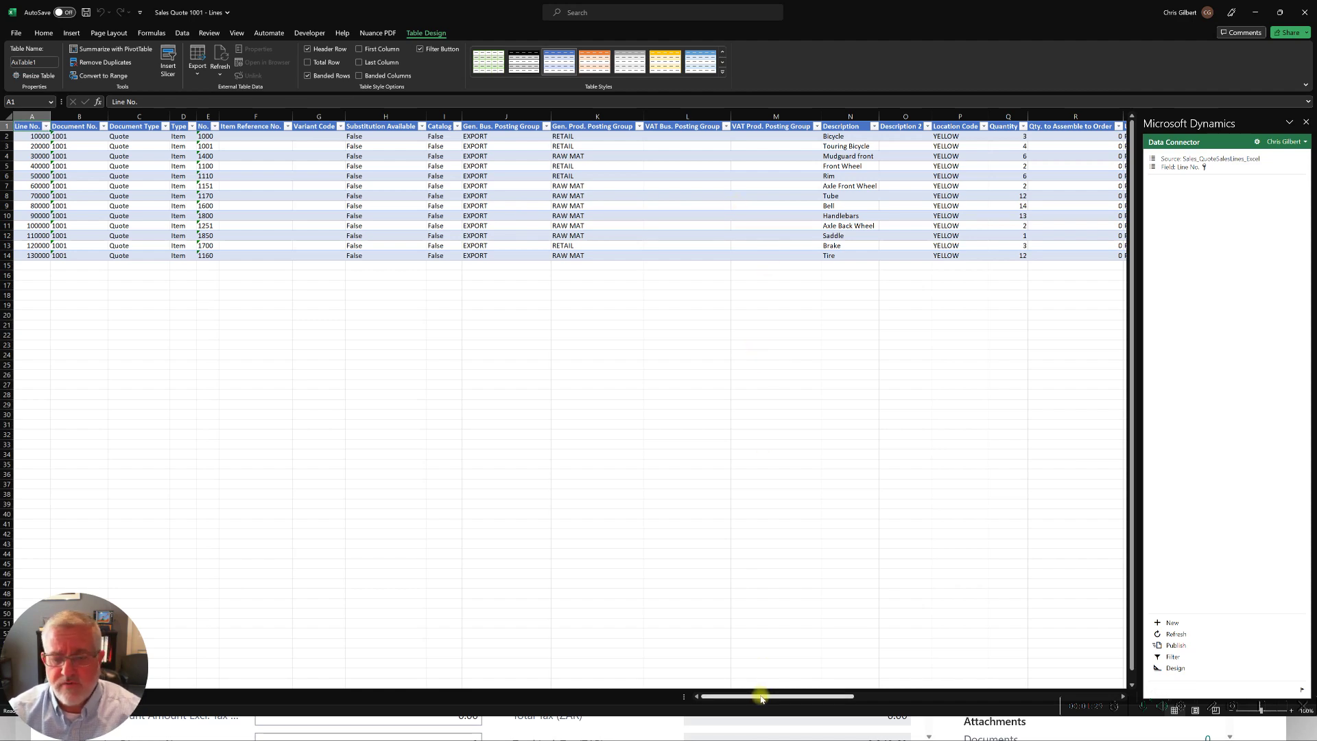
pyautogui.moveTo(764, 700); pyautogui.dragTo(1010, 718)
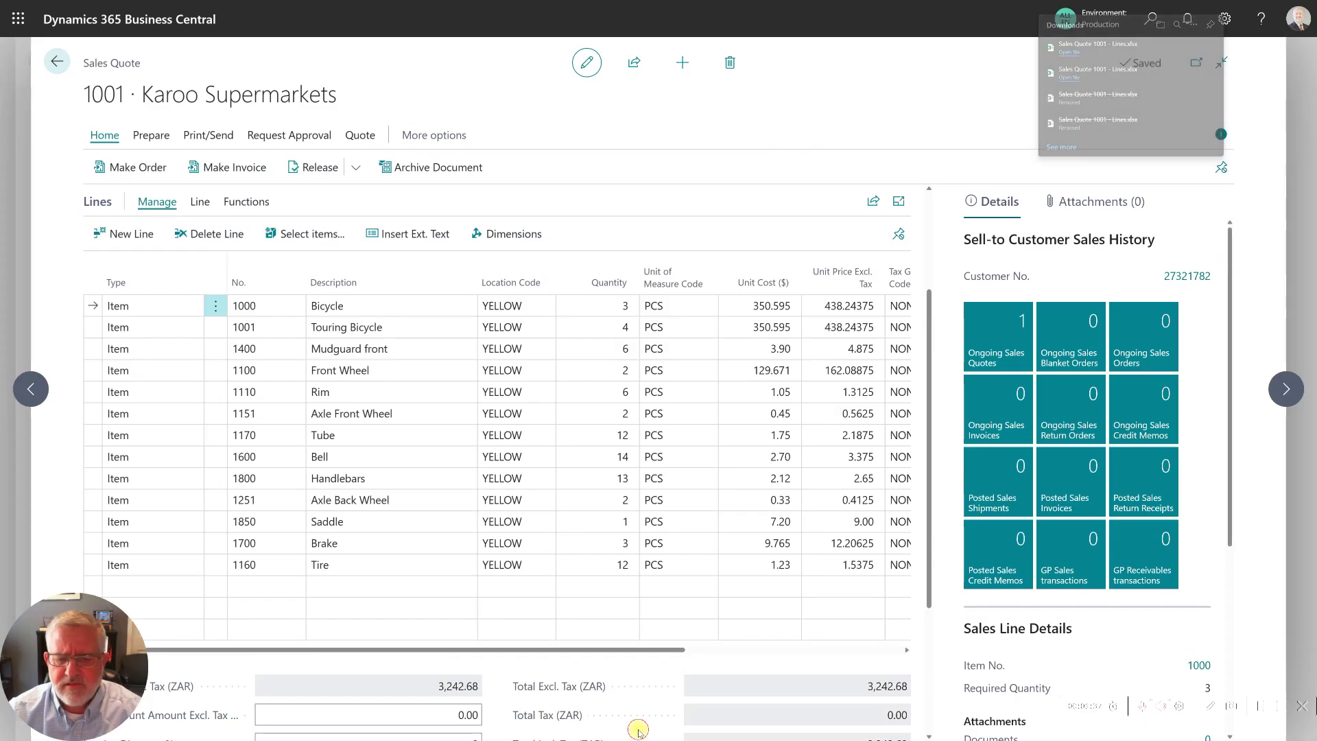
pyautogui.click(628, 722)
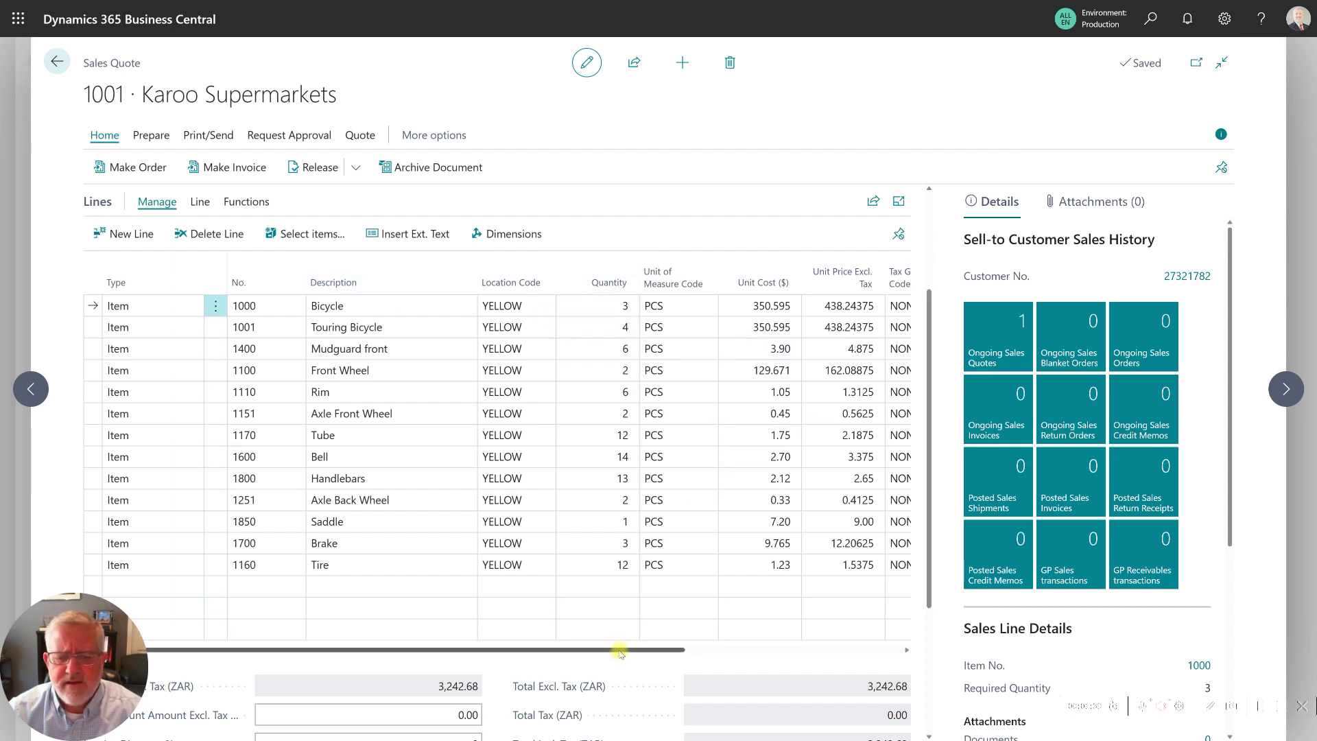
pyautogui.moveTo(651, 652); pyautogui.dragTo(849, 656)
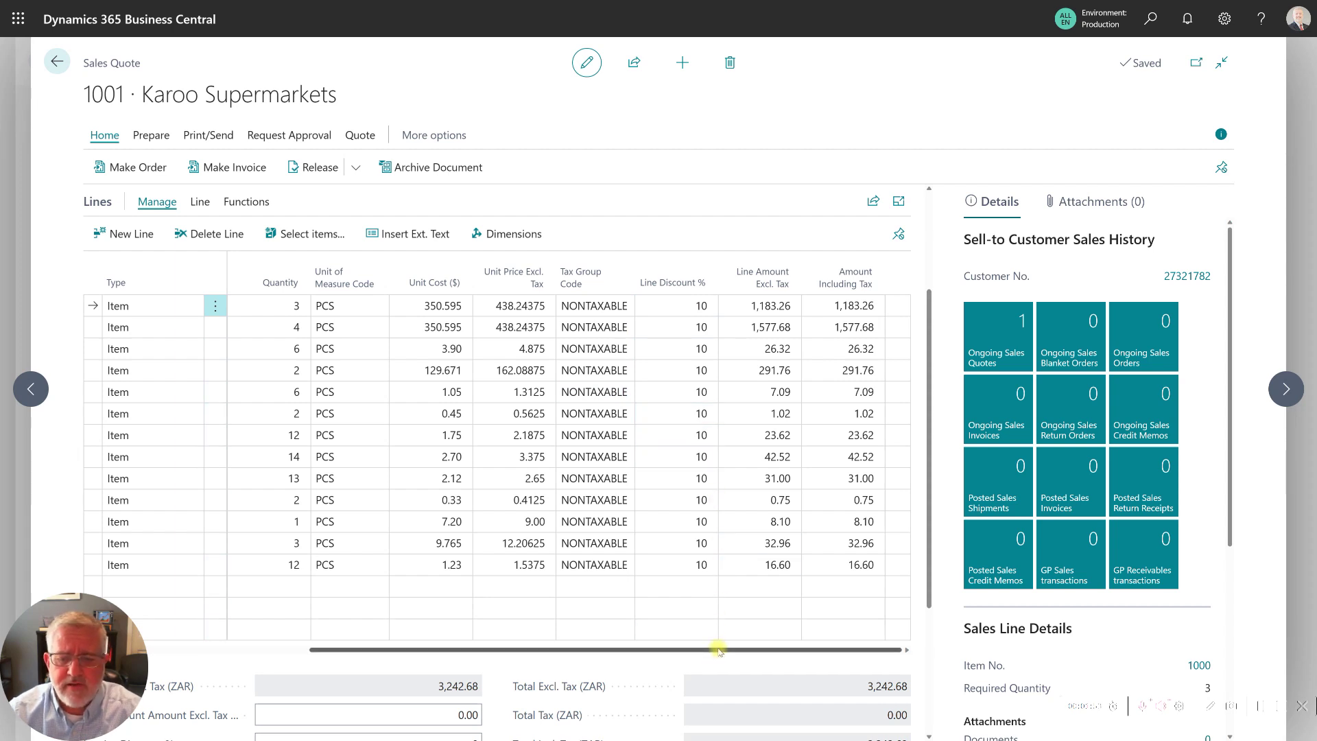
pyautogui.moveTo(715, 650); pyautogui.dragTo(559, 652)
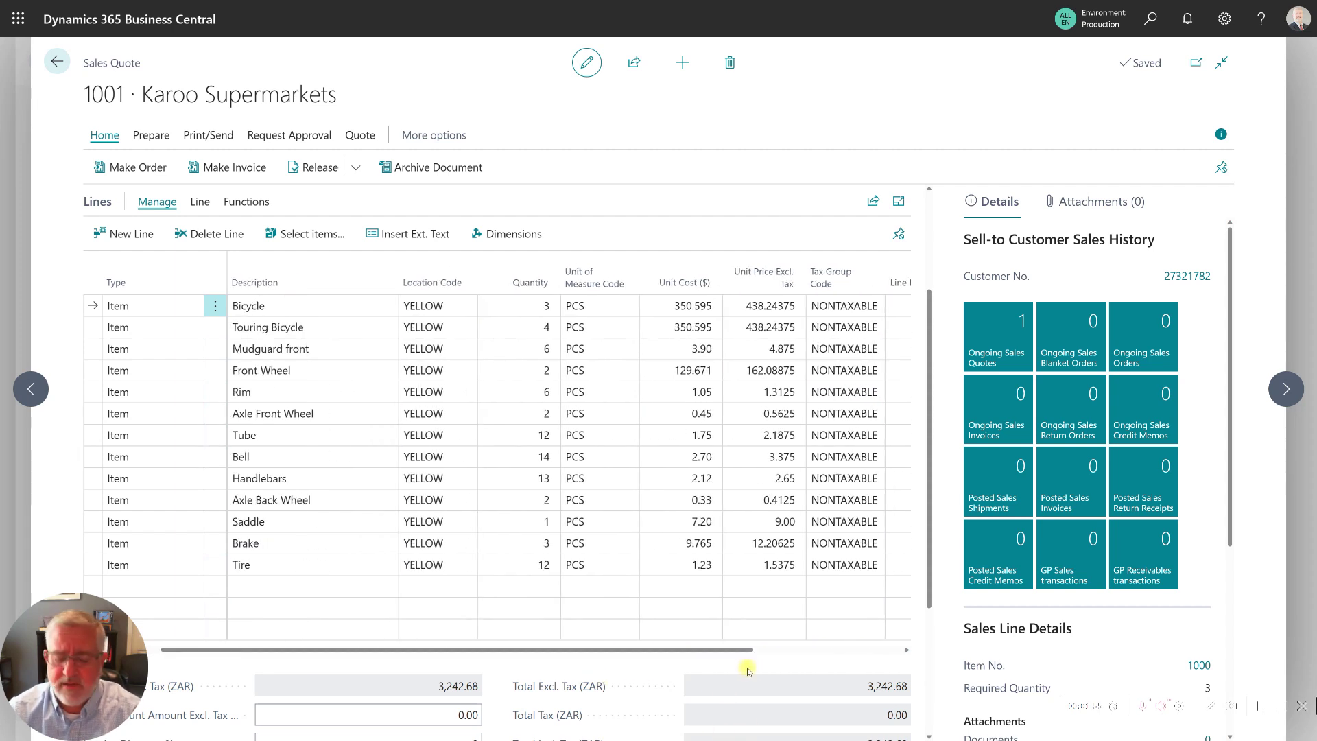
pyautogui.hotkey('alt', 'Tab')
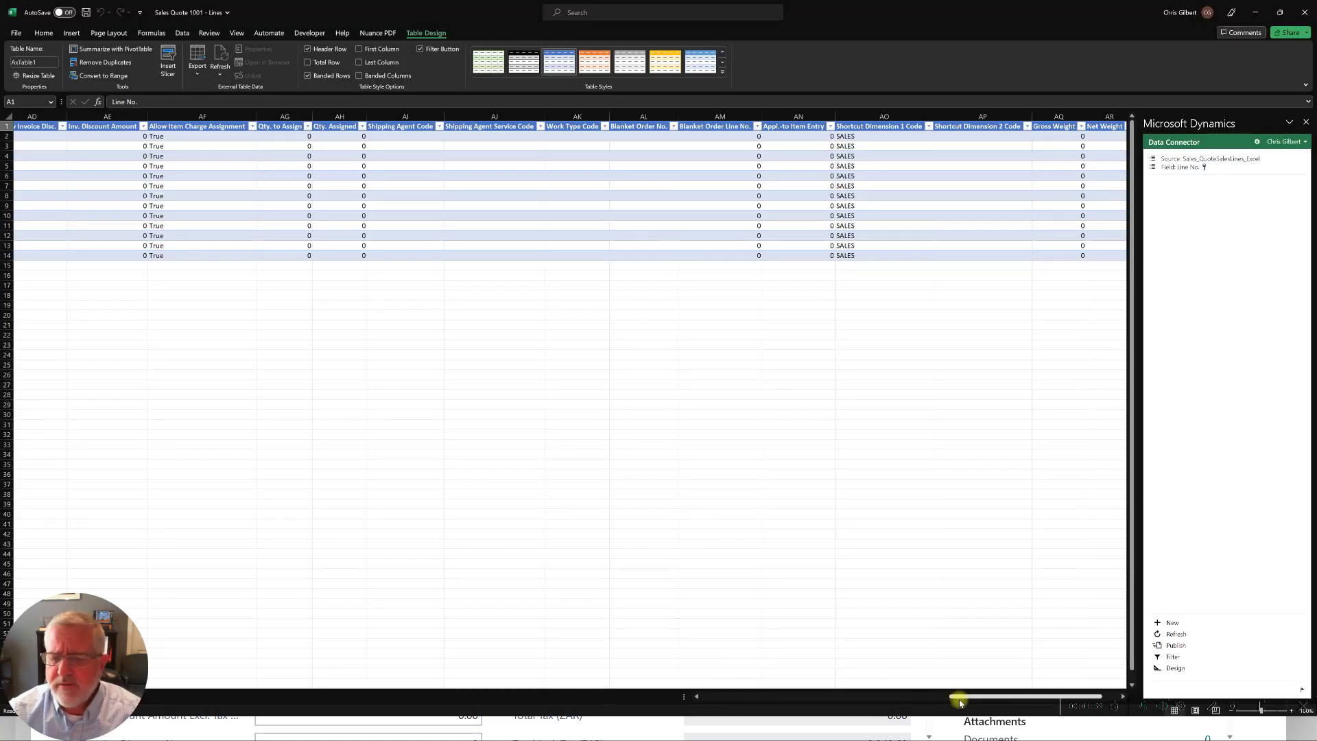
pyautogui.moveTo(960, 703); pyautogui.dragTo(834, 711)
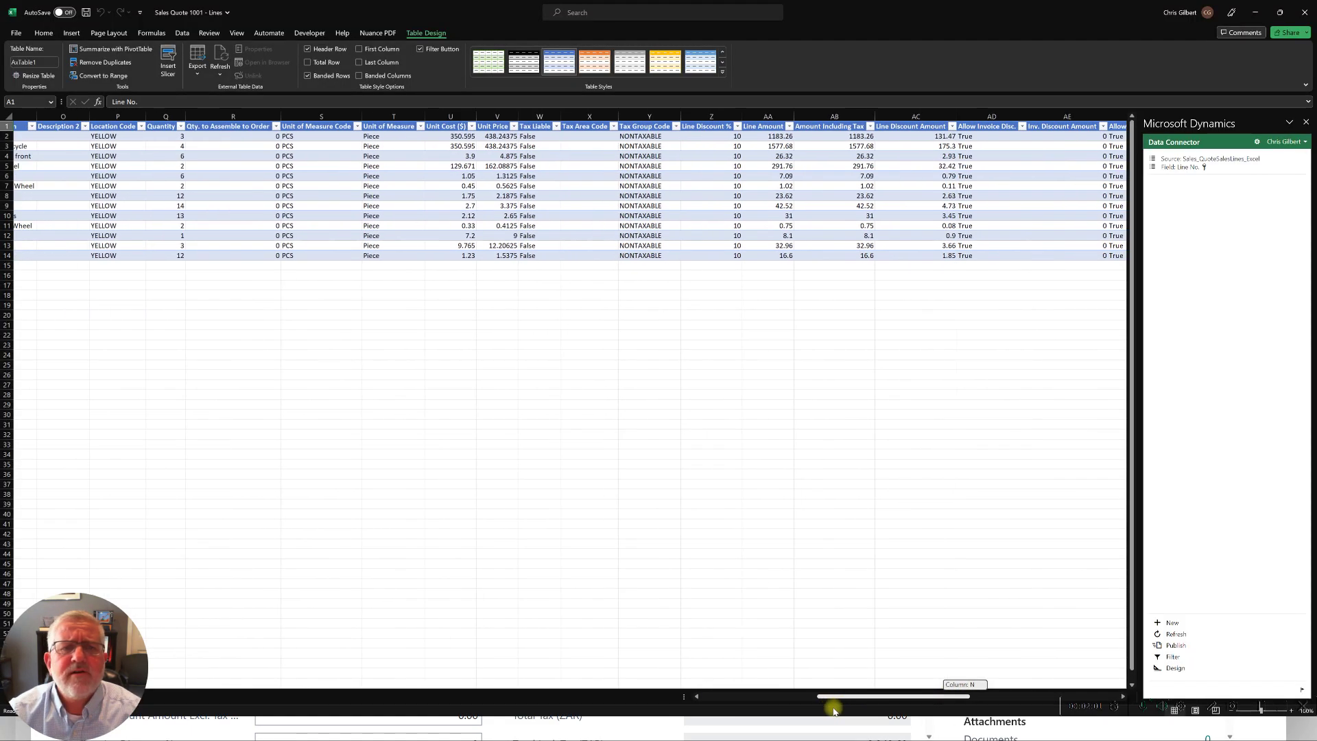
# - Enter =+[@[Unit Cost ($)]]*1.5 as the first line's Unit Price in V2
pyautogui.click(501, 137)
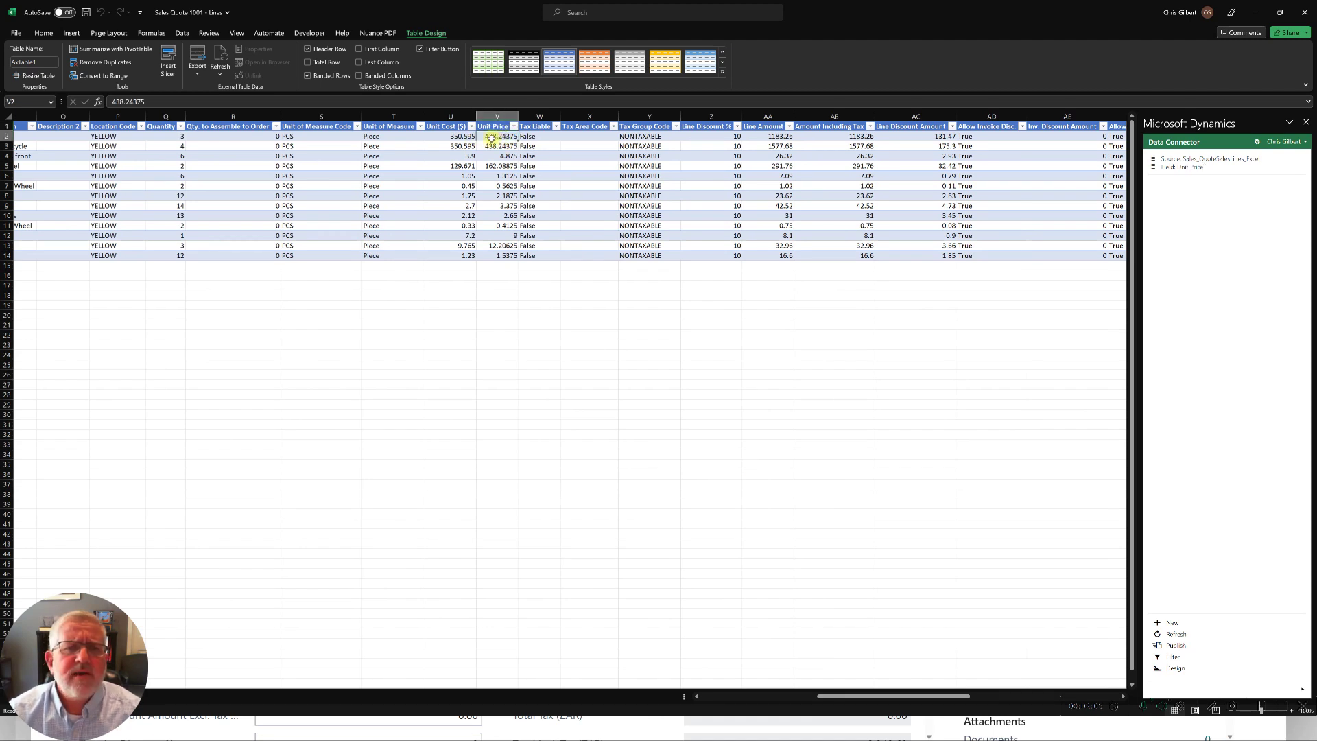
pyautogui.click(462, 136)
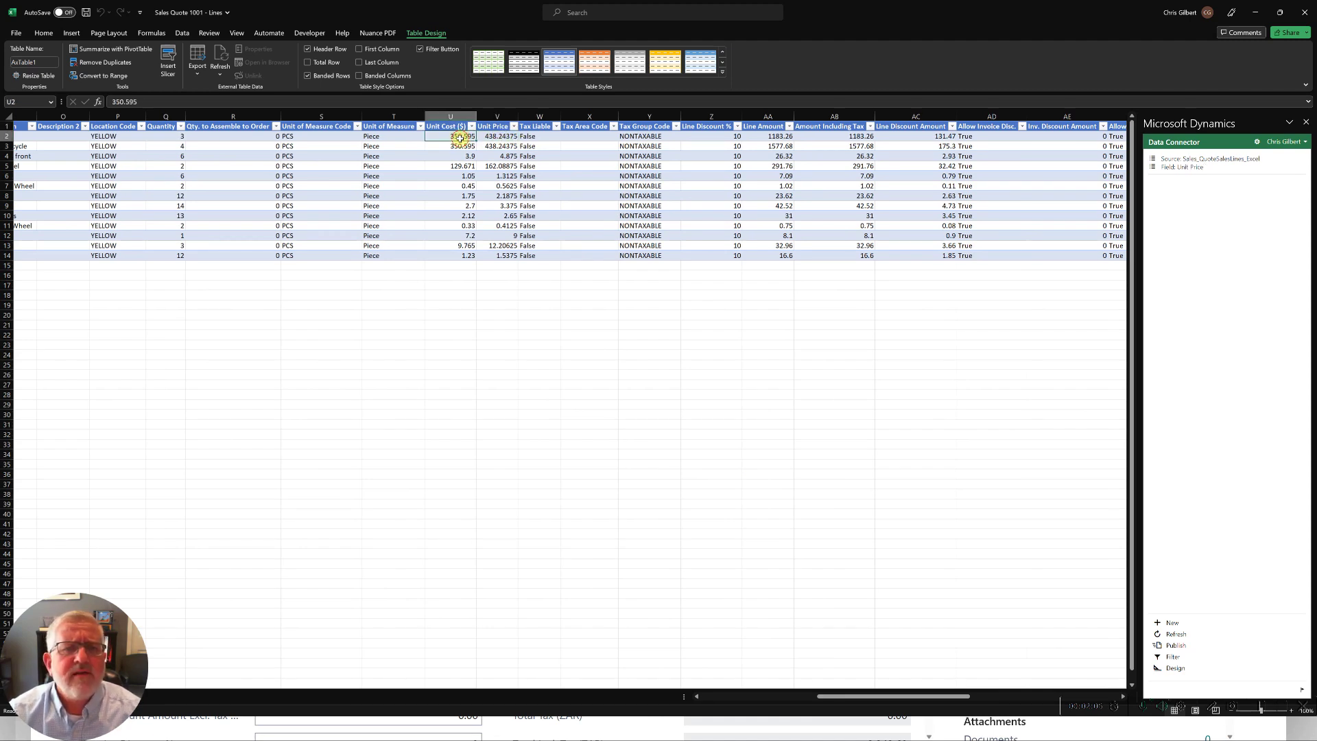
pyautogui.click(509, 138)
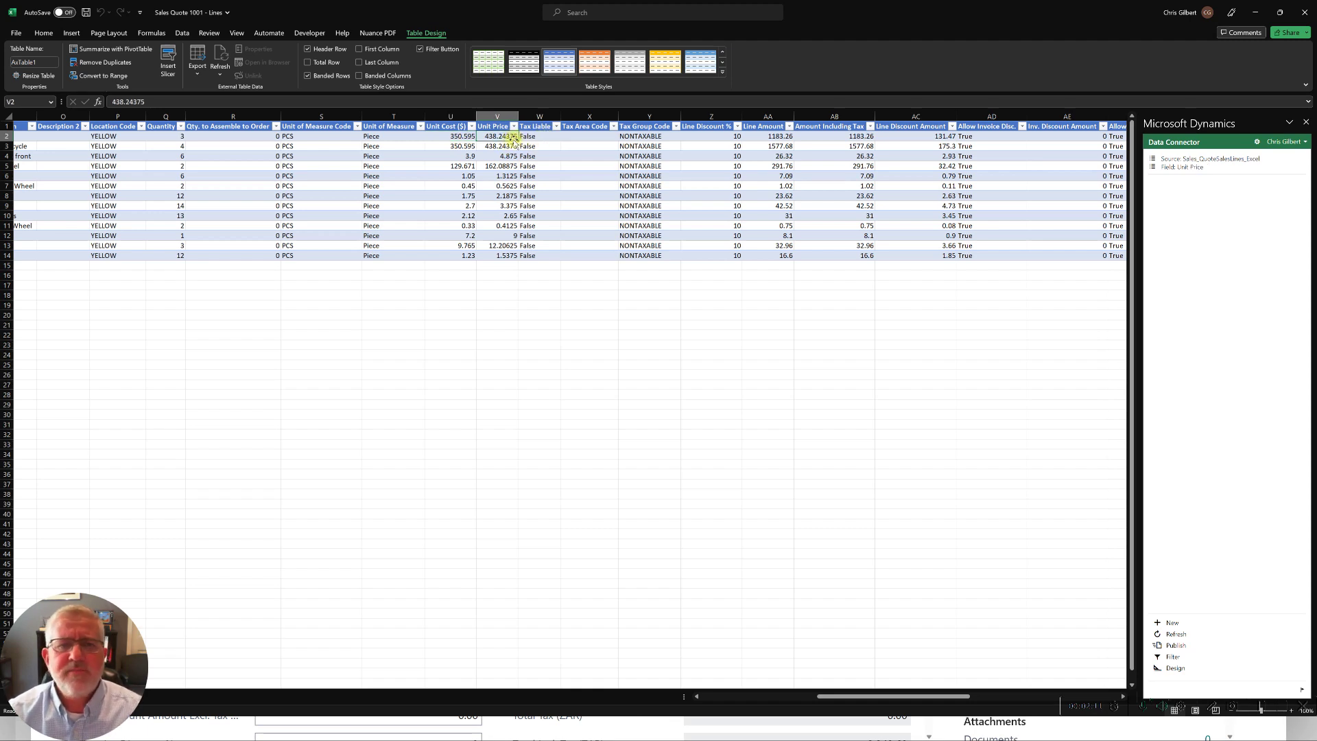
pyautogui.write('+')
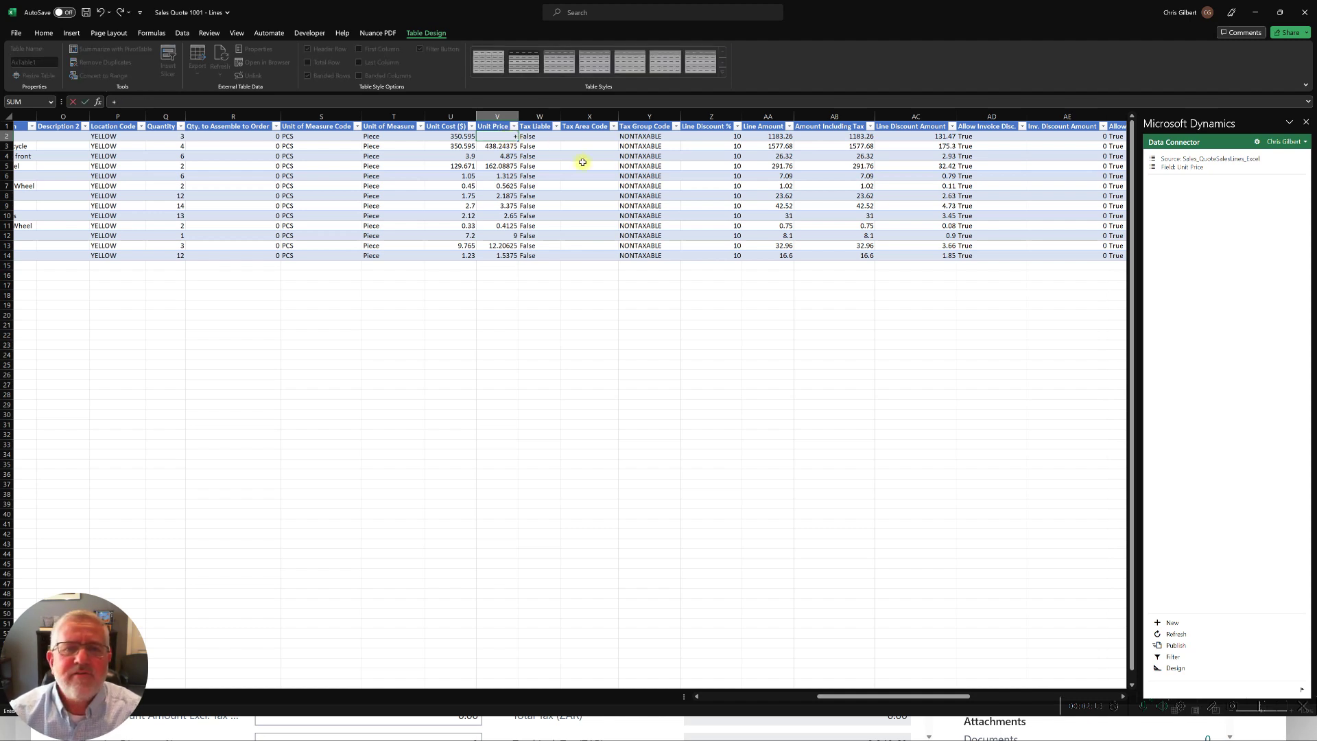
pyautogui.click(463, 137)
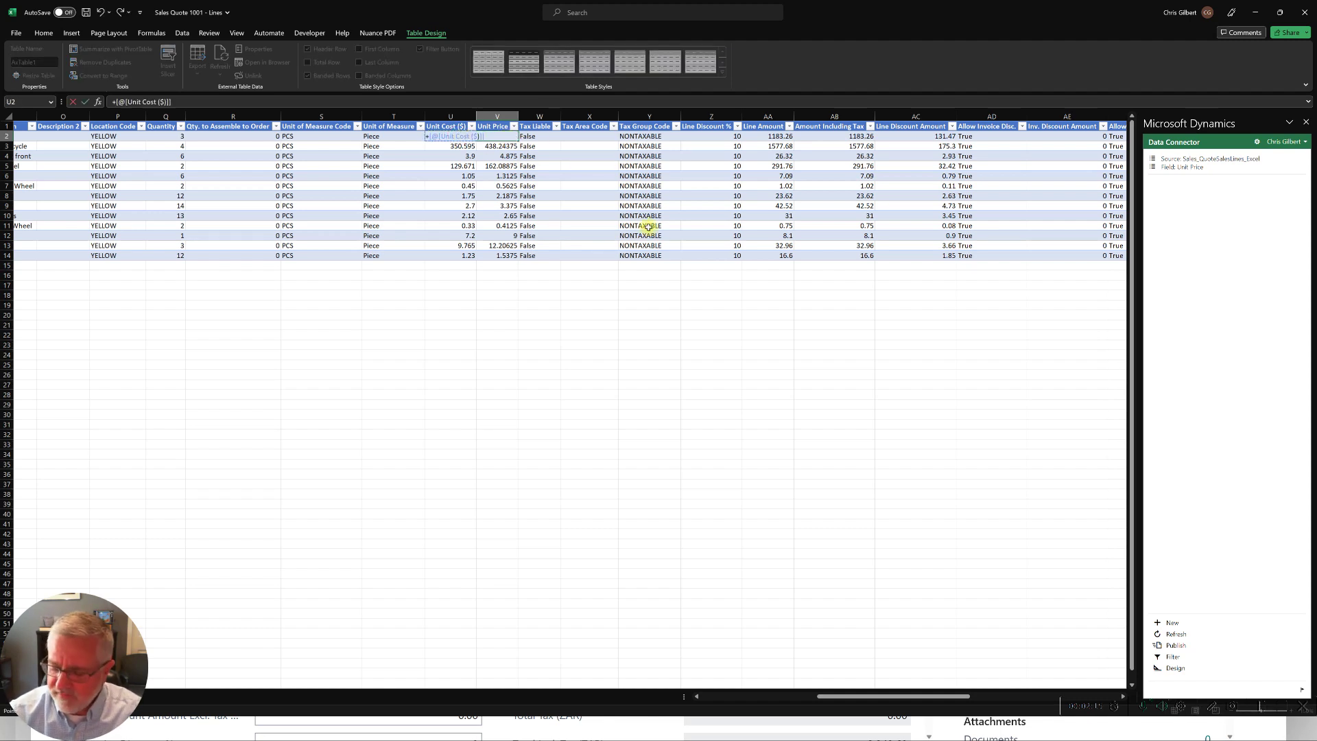
pyautogui.write('*.')
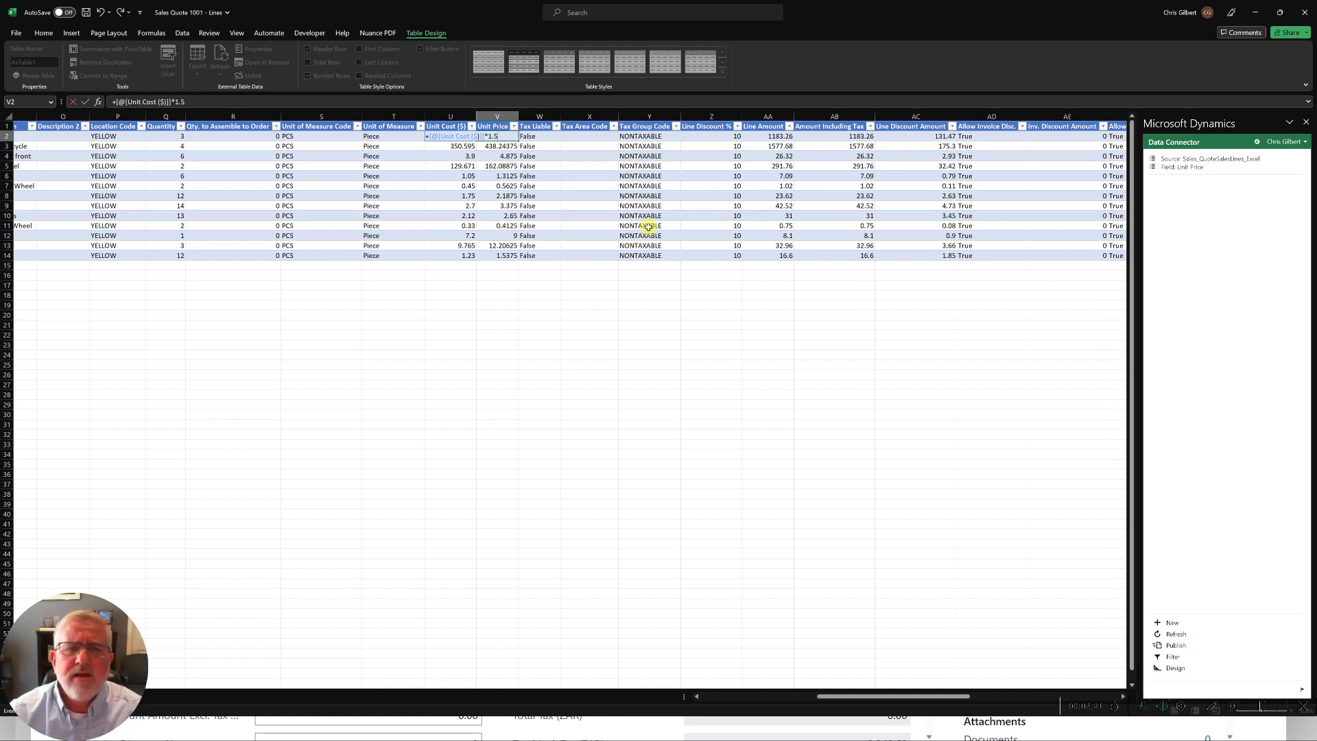
pyautogui.press('Return')
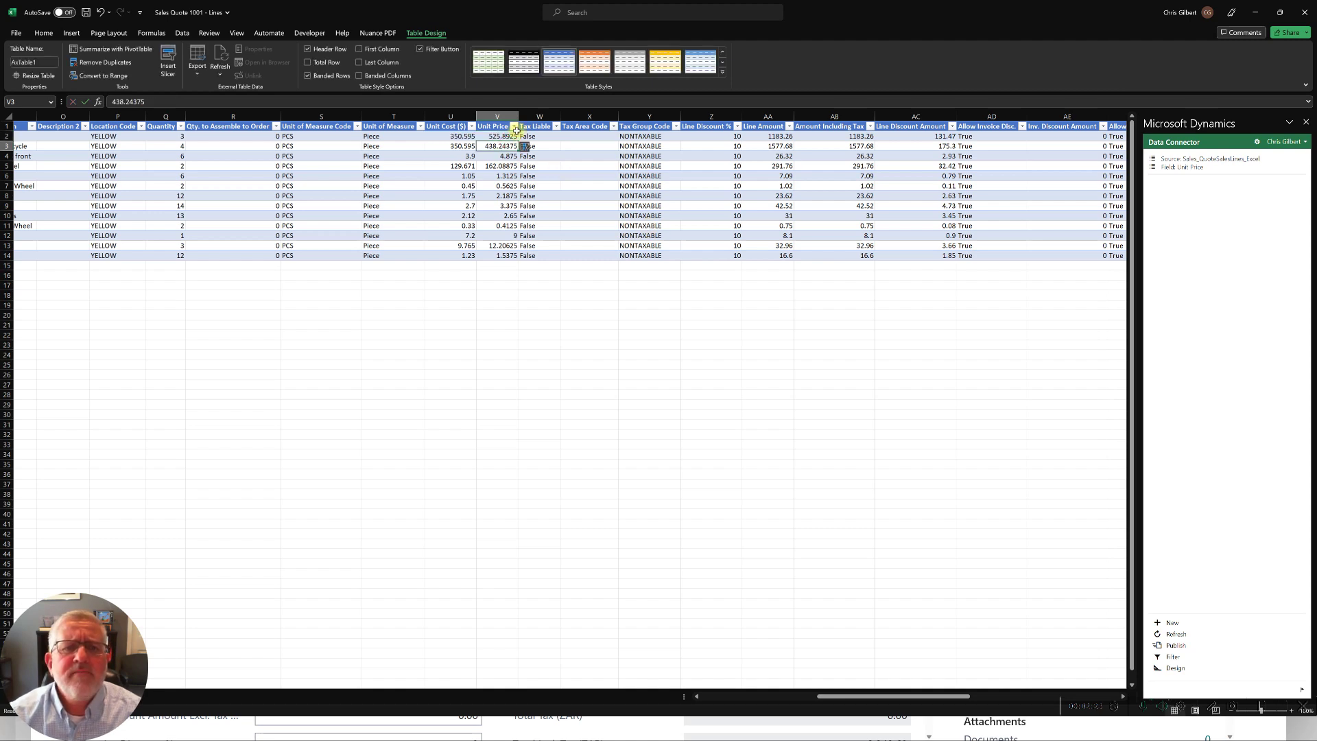
# - Fill the ×1.5 price formula down to row 14 and publish the changes to Business Central
pyautogui.click(513, 137)
pyautogui.moveTo(519, 141); pyautogui.dragTo(516, 260)
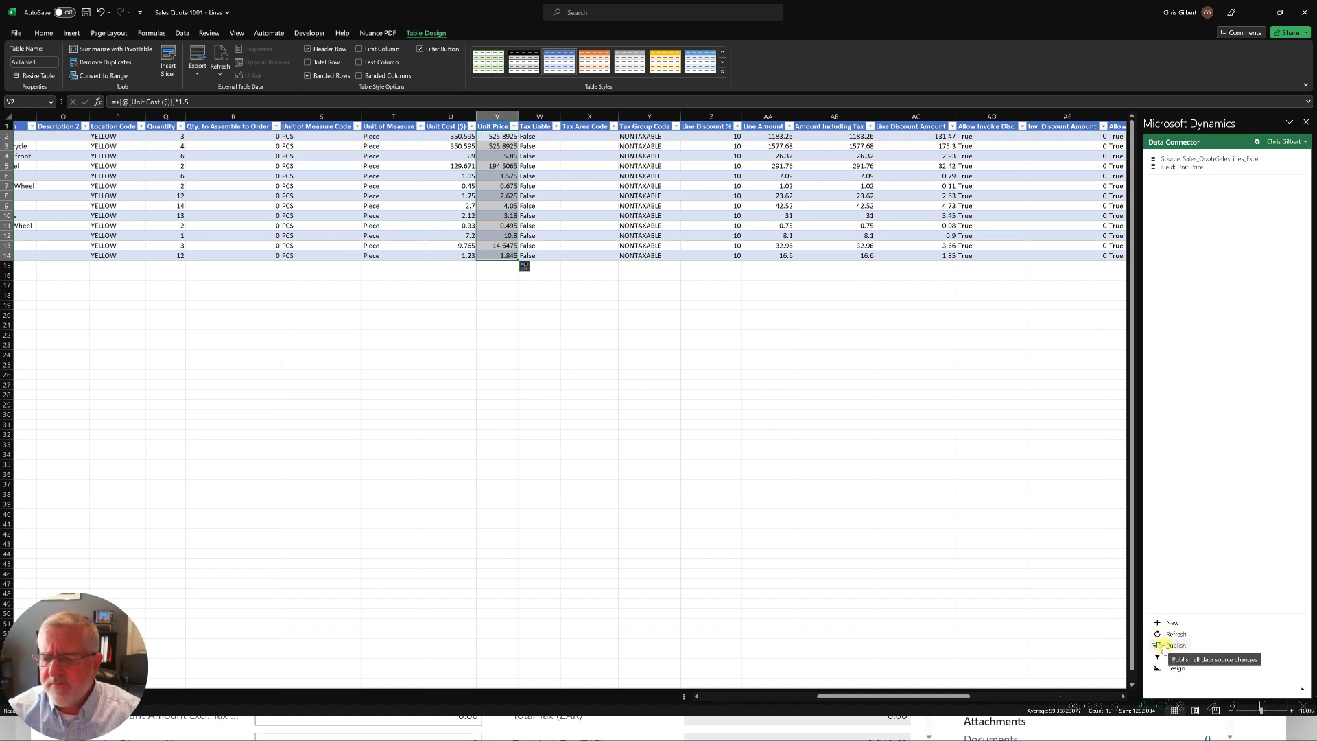
pyautogui.click(1161, 646)
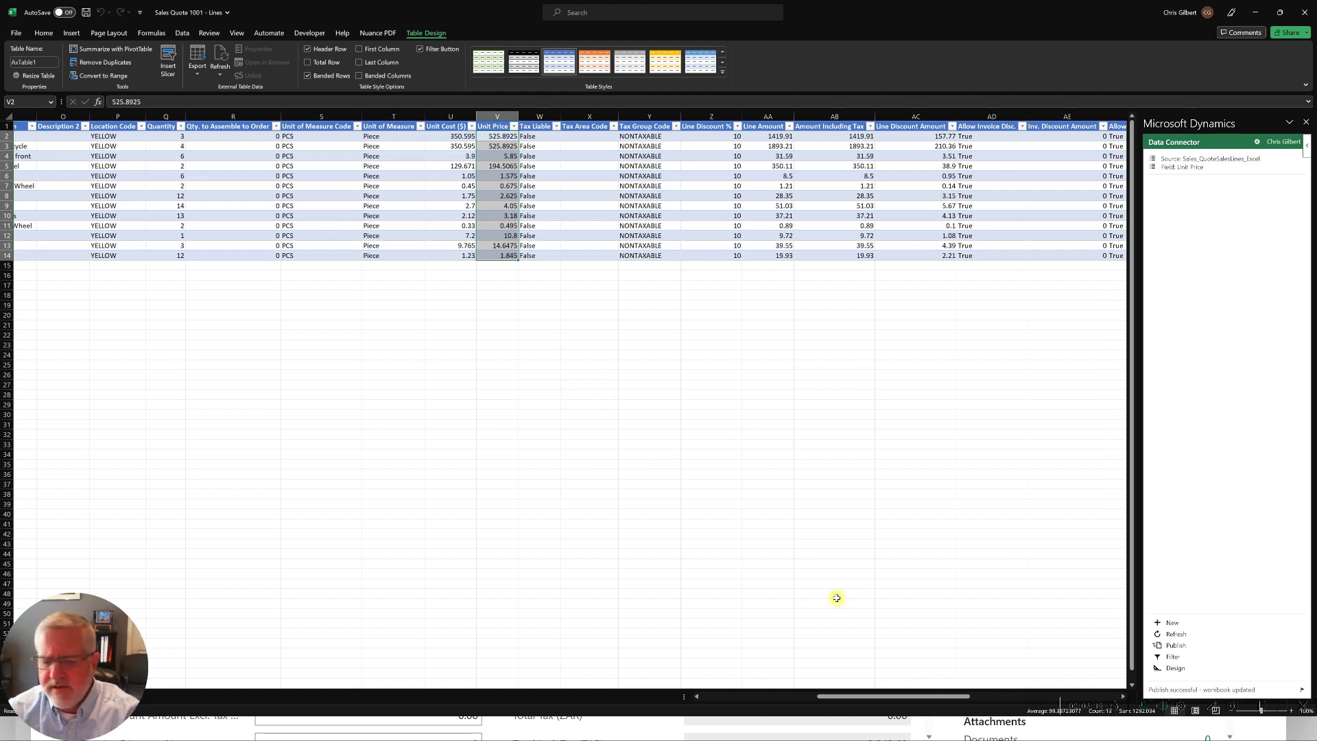
# - Refresh quote 1001's unit prices in Business Central to show the ×1.5 prices, then return to Excel
pyautogui.click(630, 734)
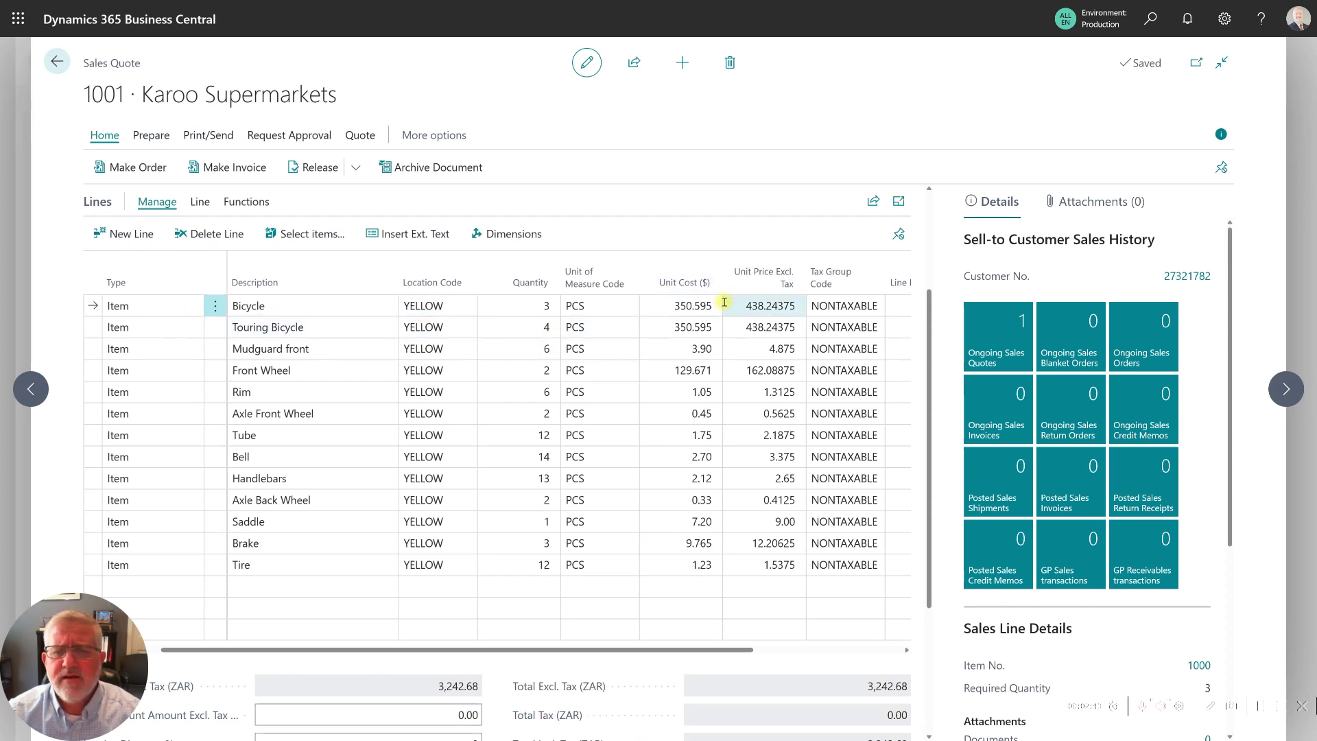
pyautogui.click(710, 323)
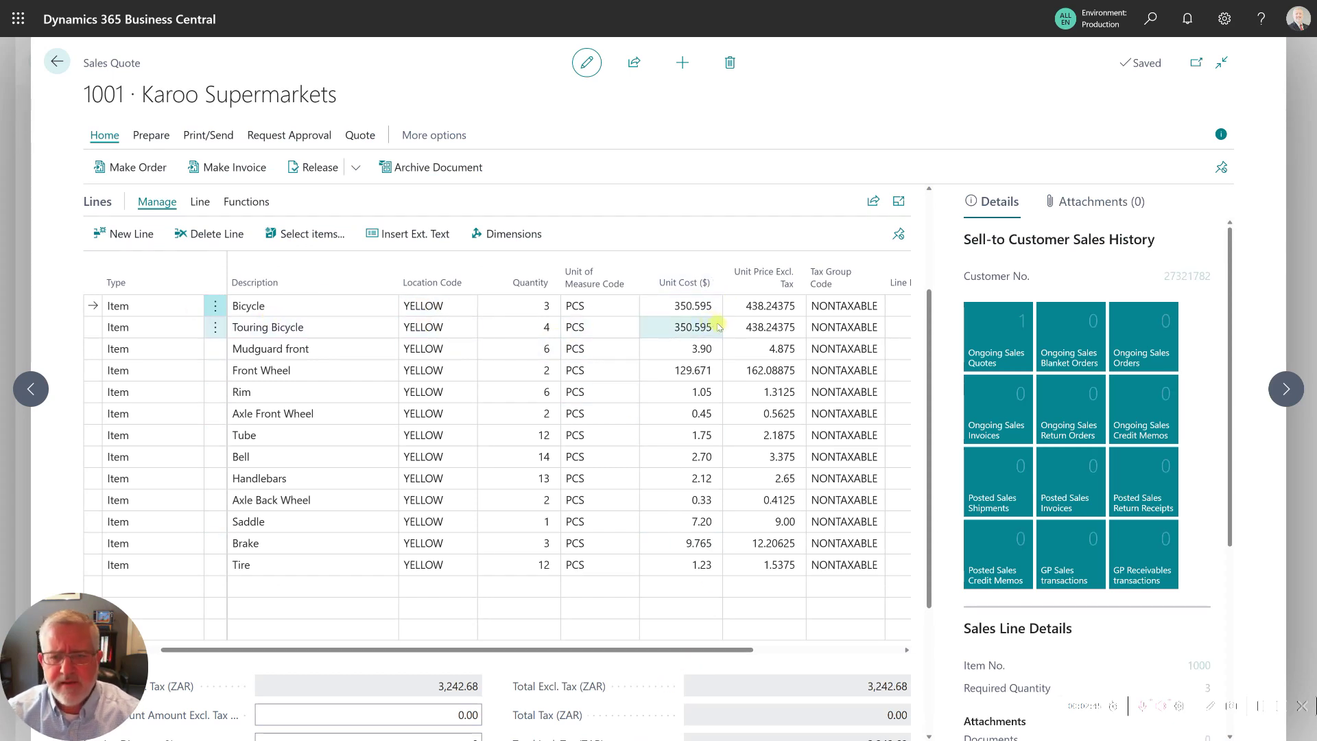
pyautogui.click(750, 322)
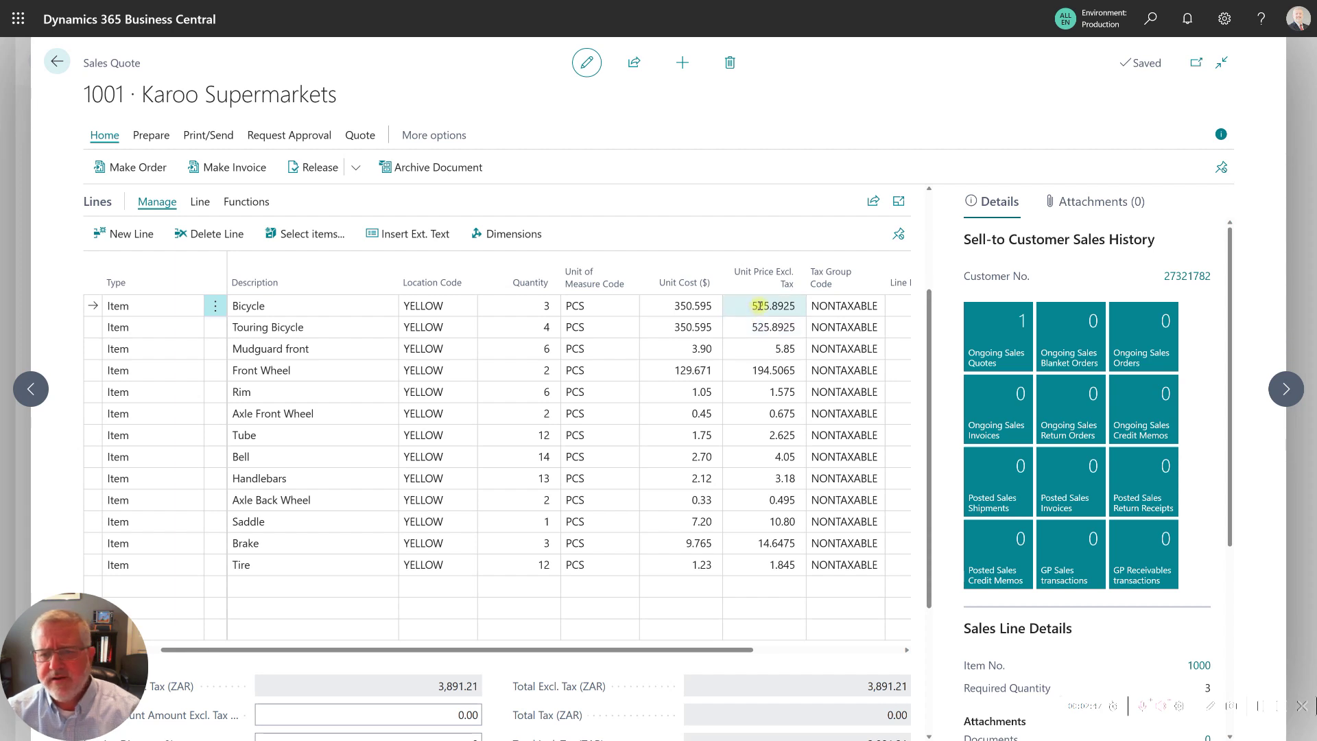
pyautogui.click(775, 564)
pyautogui.press('Up')
pyautogui.press('Up')
pyautogui.press('Up')
pyautogui.press('Up')
pyautogui.press('Up')
pyautogui.press('Up')
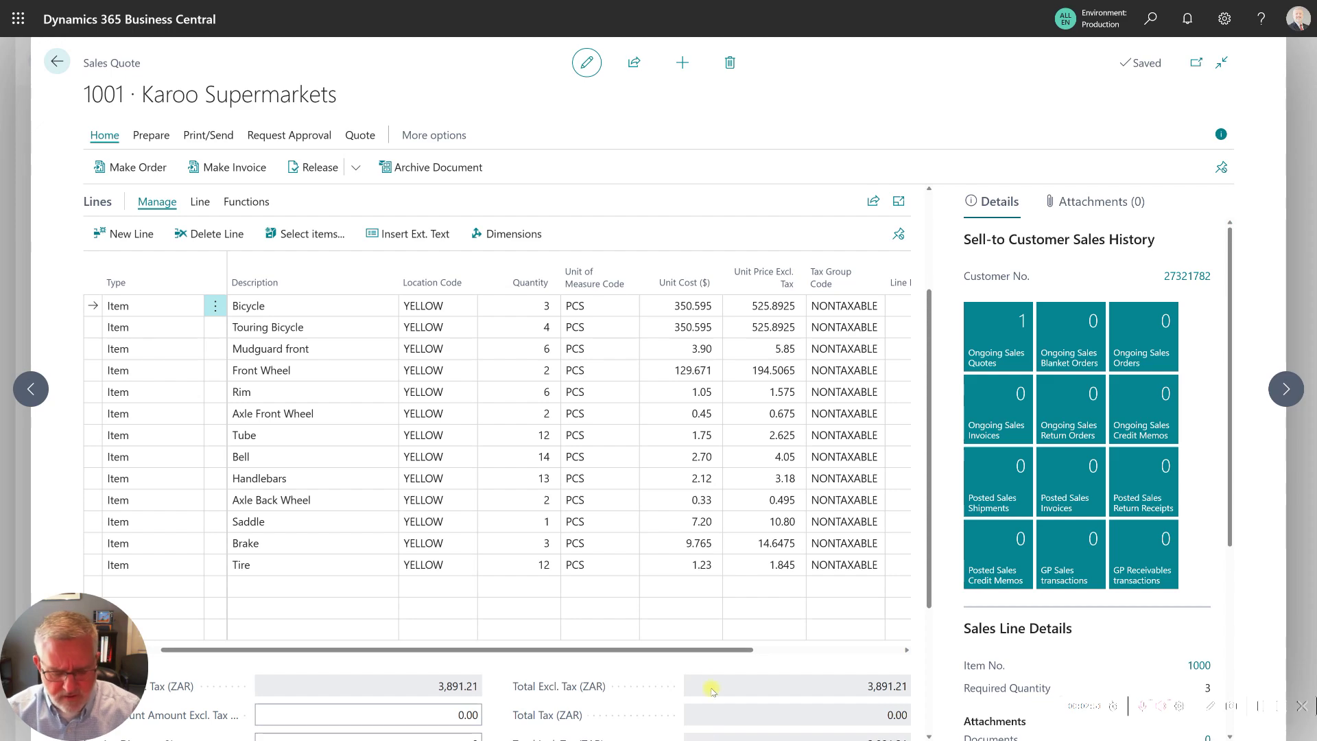
pyautogui.hotkey('alt', 'Tab')
pyautogui.hotkey('alt', 'Tab')
pyautogui.hotkey('alt', 'Tab')
pyautogui.hotkey('alt', 'Tab')
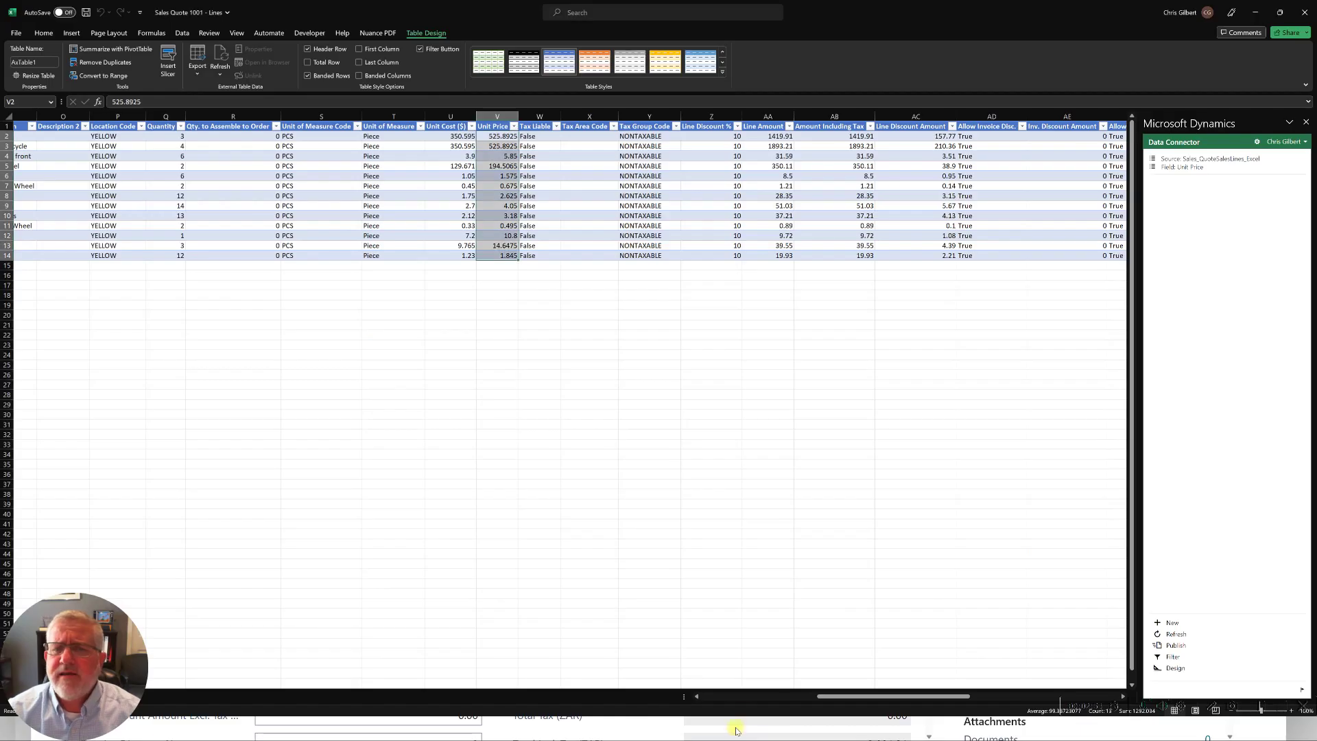
# - Refresh the Excel table from Business Central and compare Unit Prices in V2 and V3 with Unit Cost in U2
pyautogui.click(499, 136)
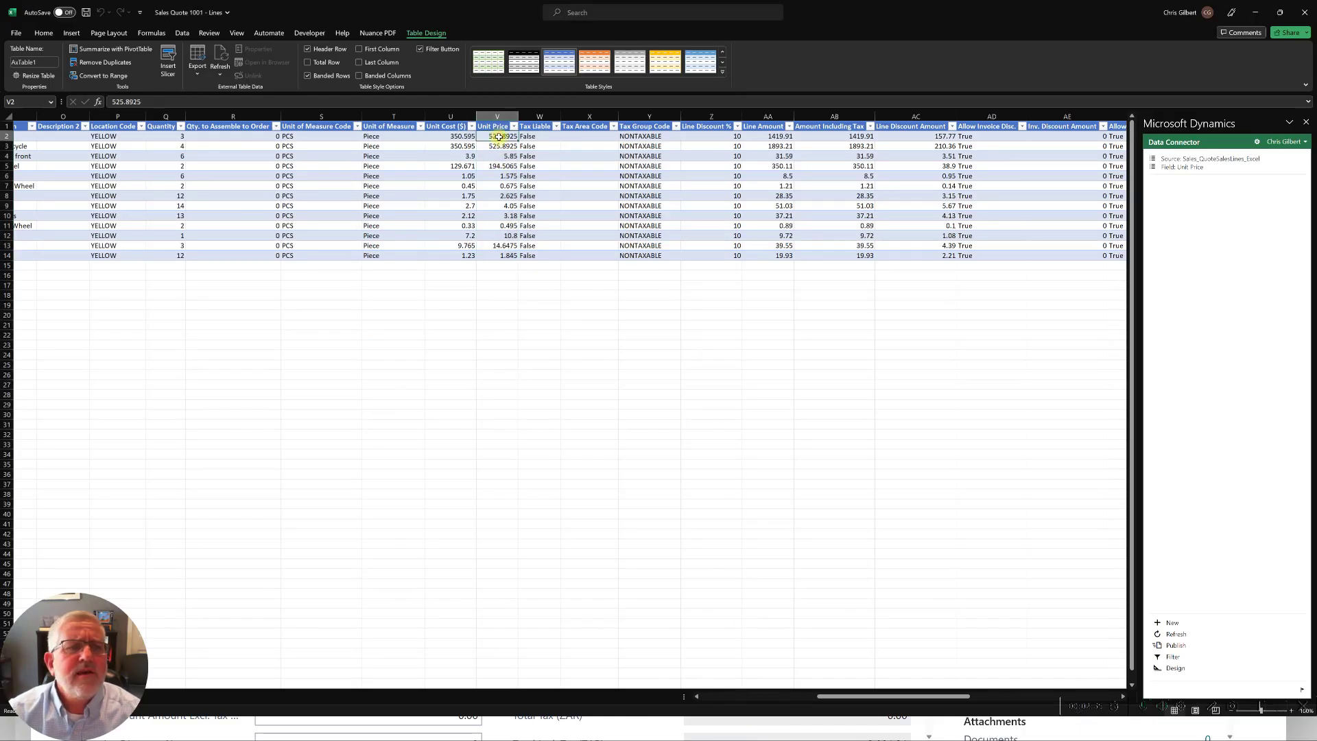
pyautogui.click(1176, 634)
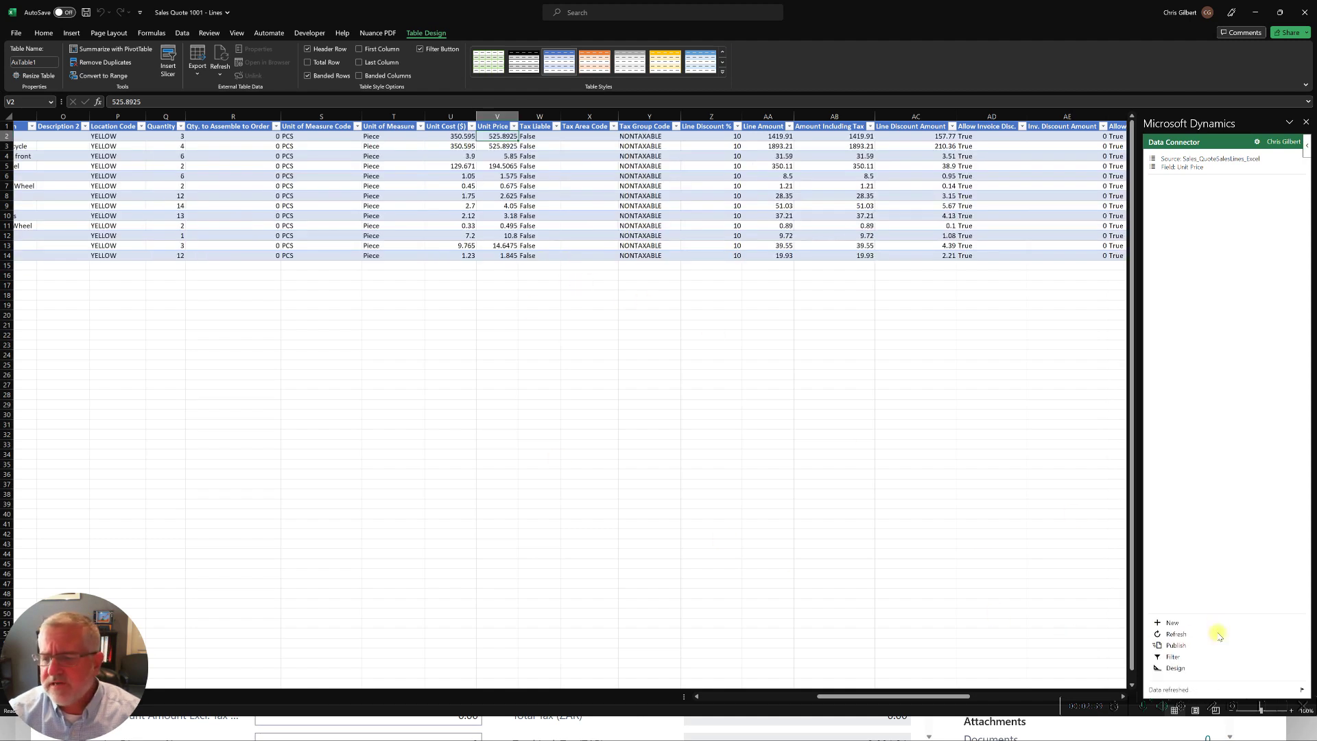
pyautogui.click(499, 146)
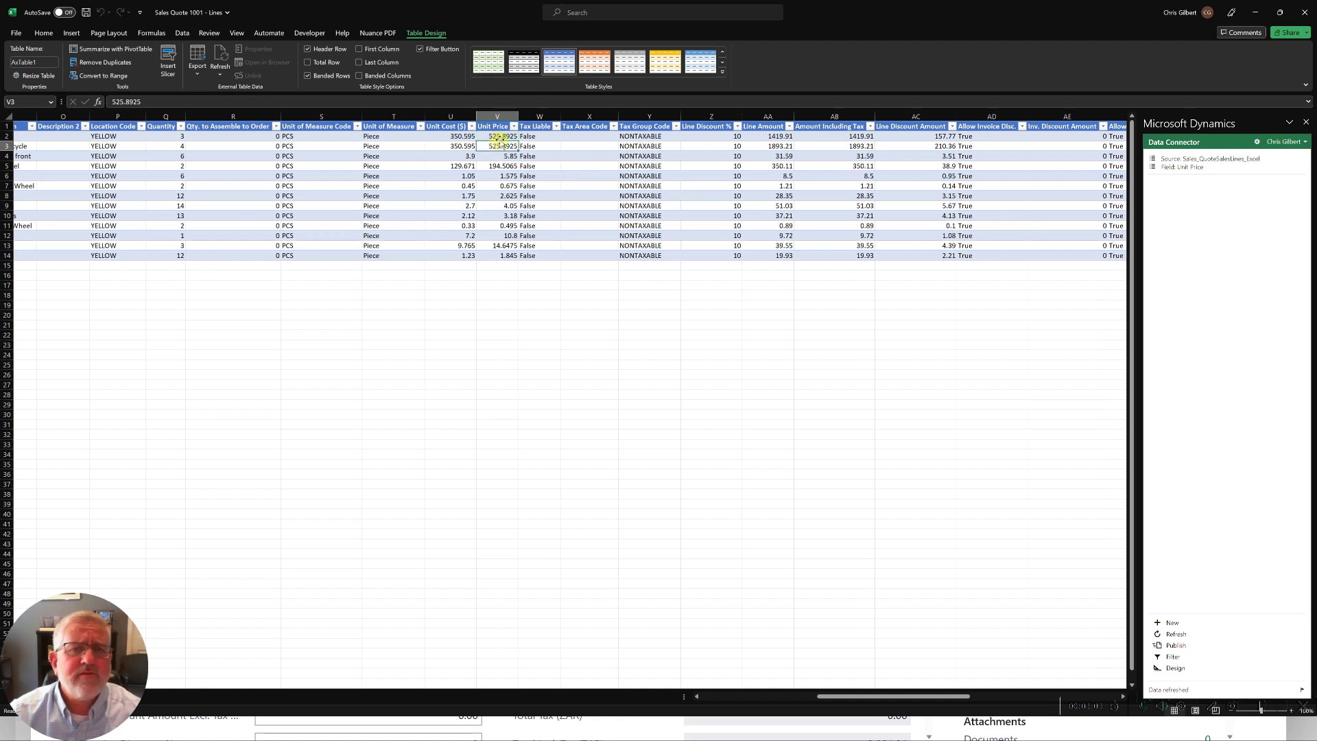
pyautogui.click(501, 137)
pyautogui.click(499, 147)
pyautogui.click(500, 136)
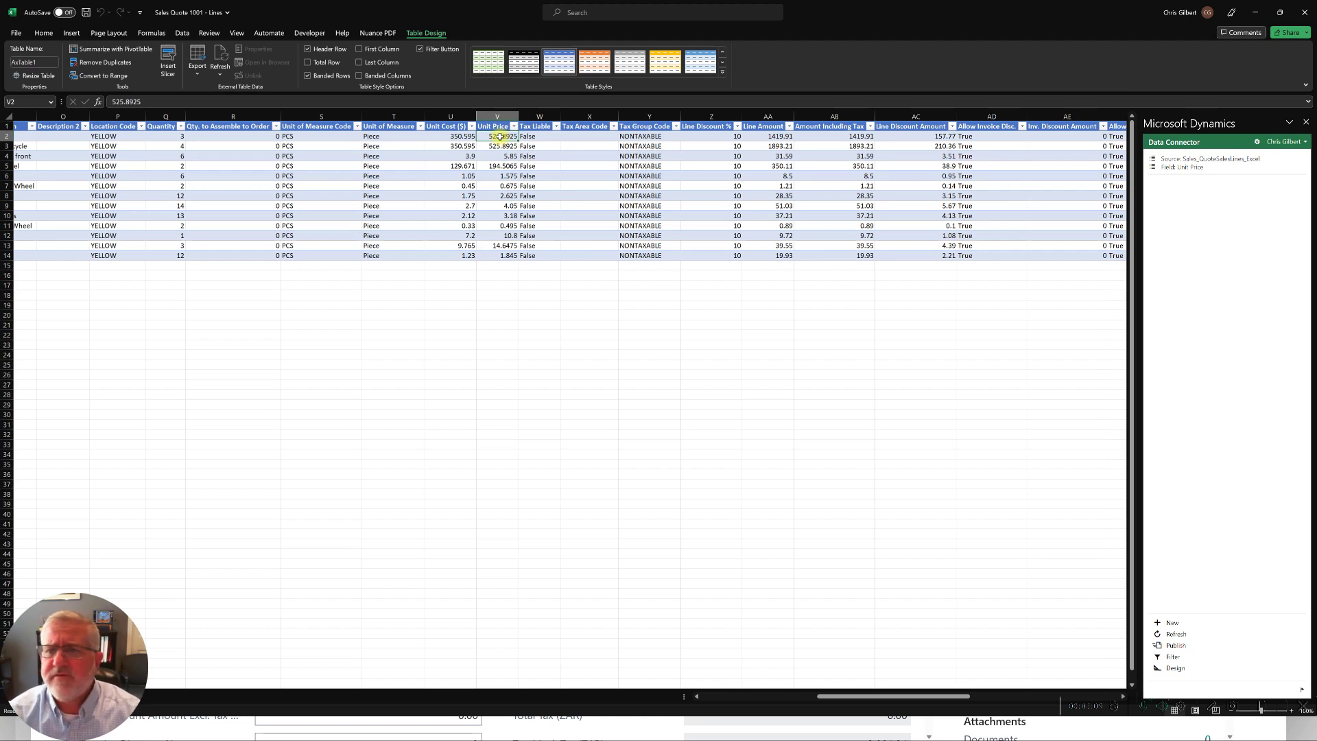
pyautogui.click(457, 138)
pyautogui.click(481, 138)
pyautogui.click(457, 138)
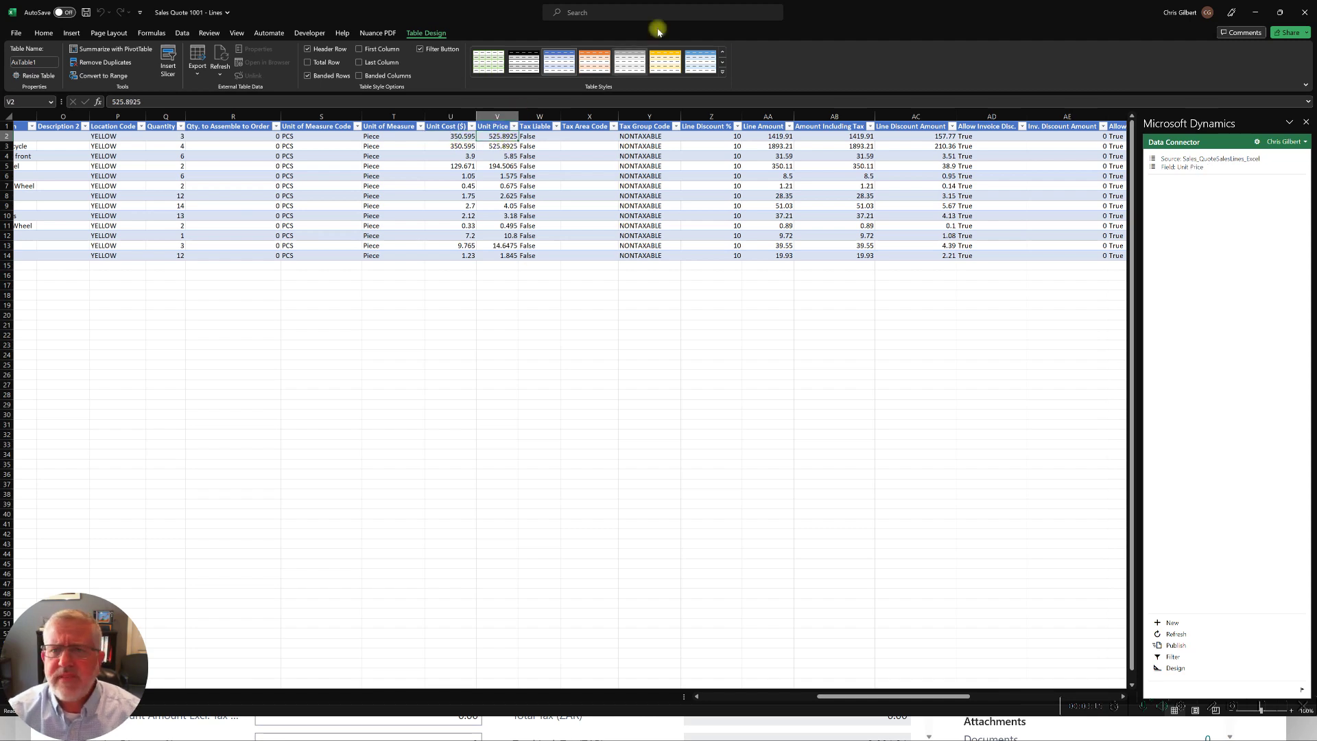
# - Close the quote lines workbook, choosing Don't Save
pyautogui.click(1307, 14)
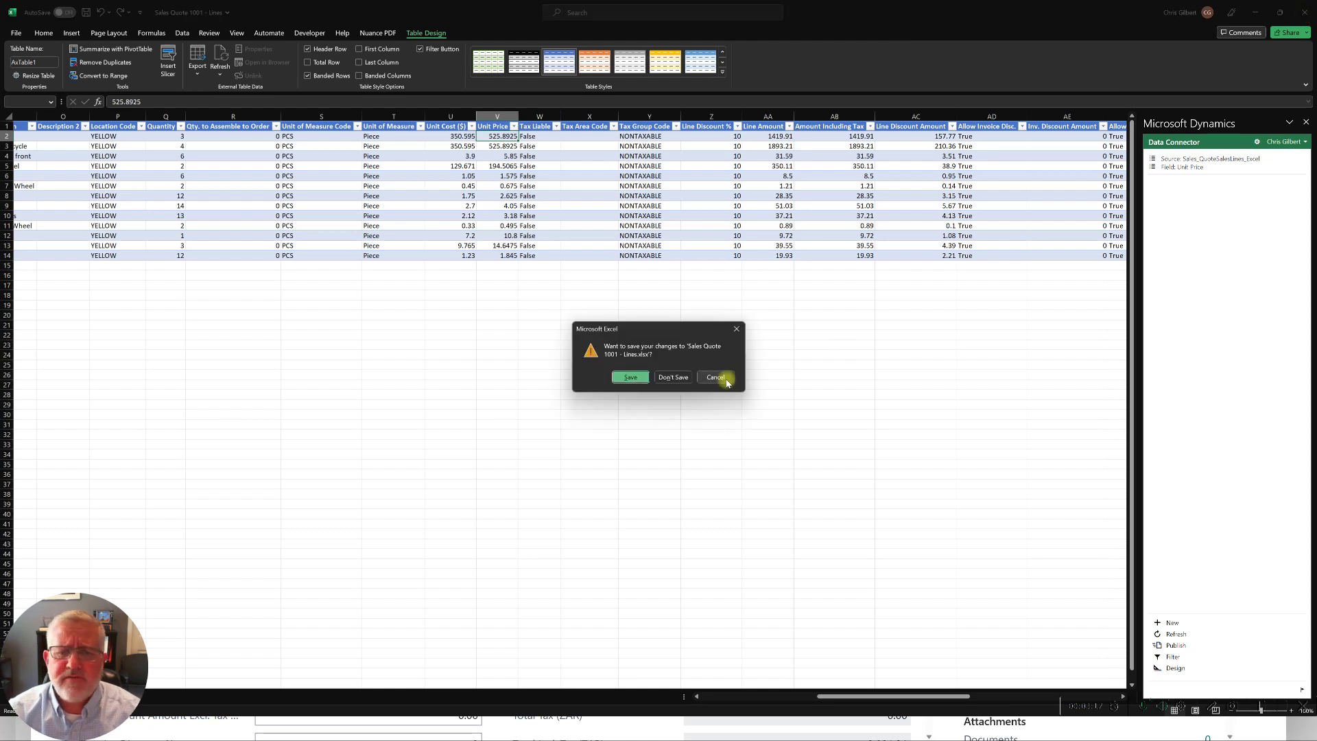
pyautogui.click(668, 376)
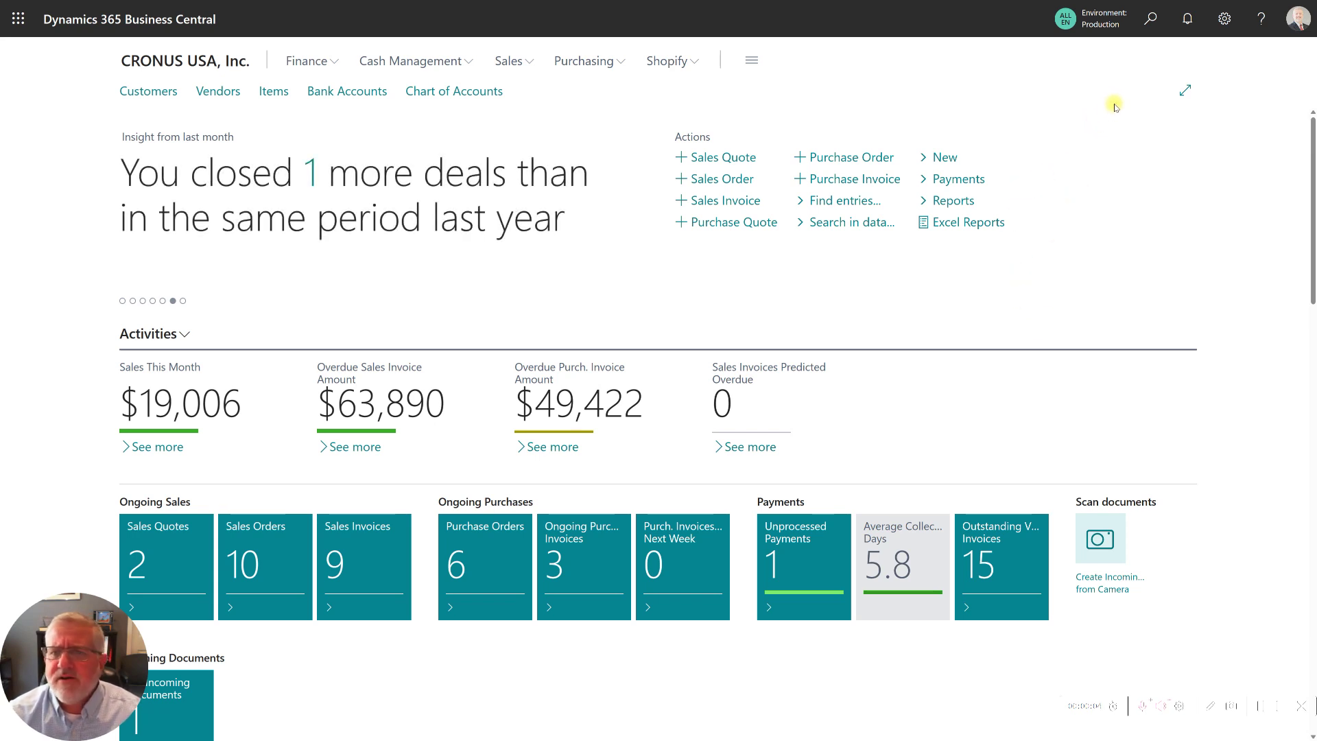
# - Search Tell Me for 'excel' and launch Excel Add-in Centralized Deployment
pyautogui.click(1152, 24)
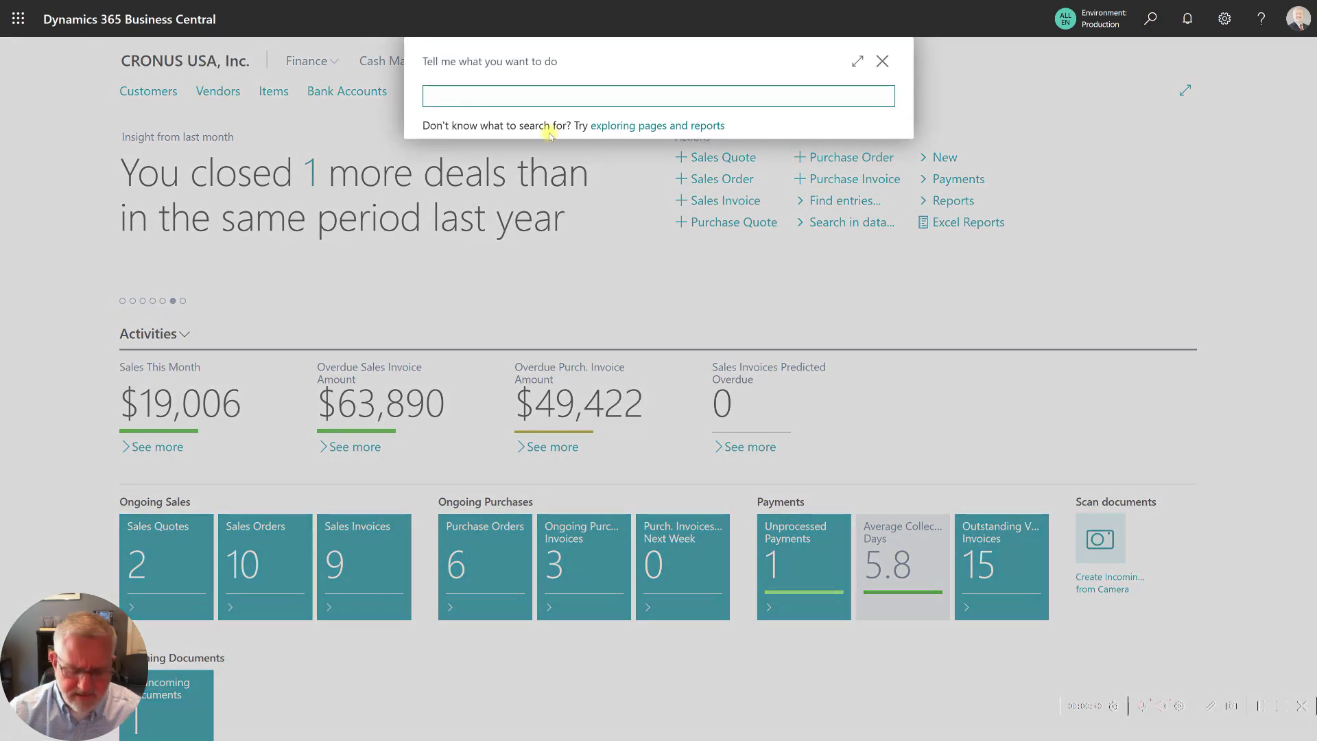
pyautogui.write('excel')
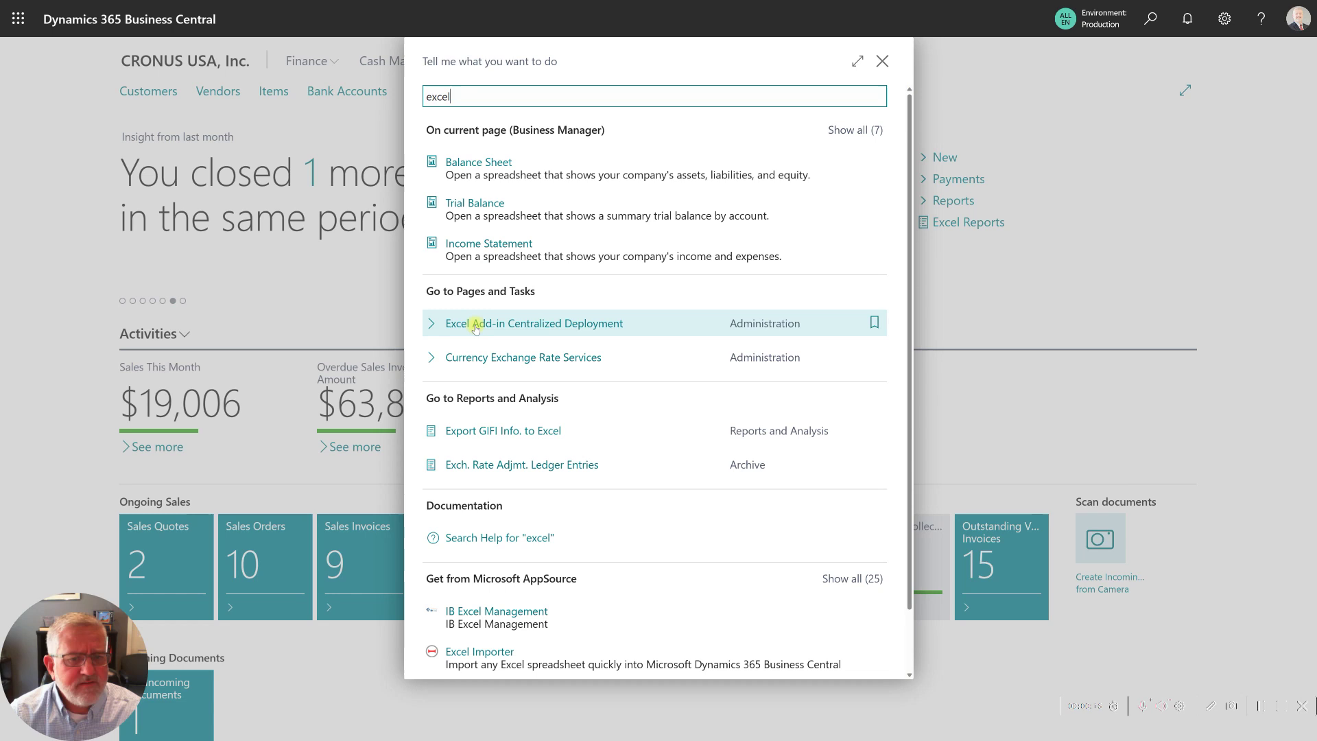
pyautogui.click(476, 325)
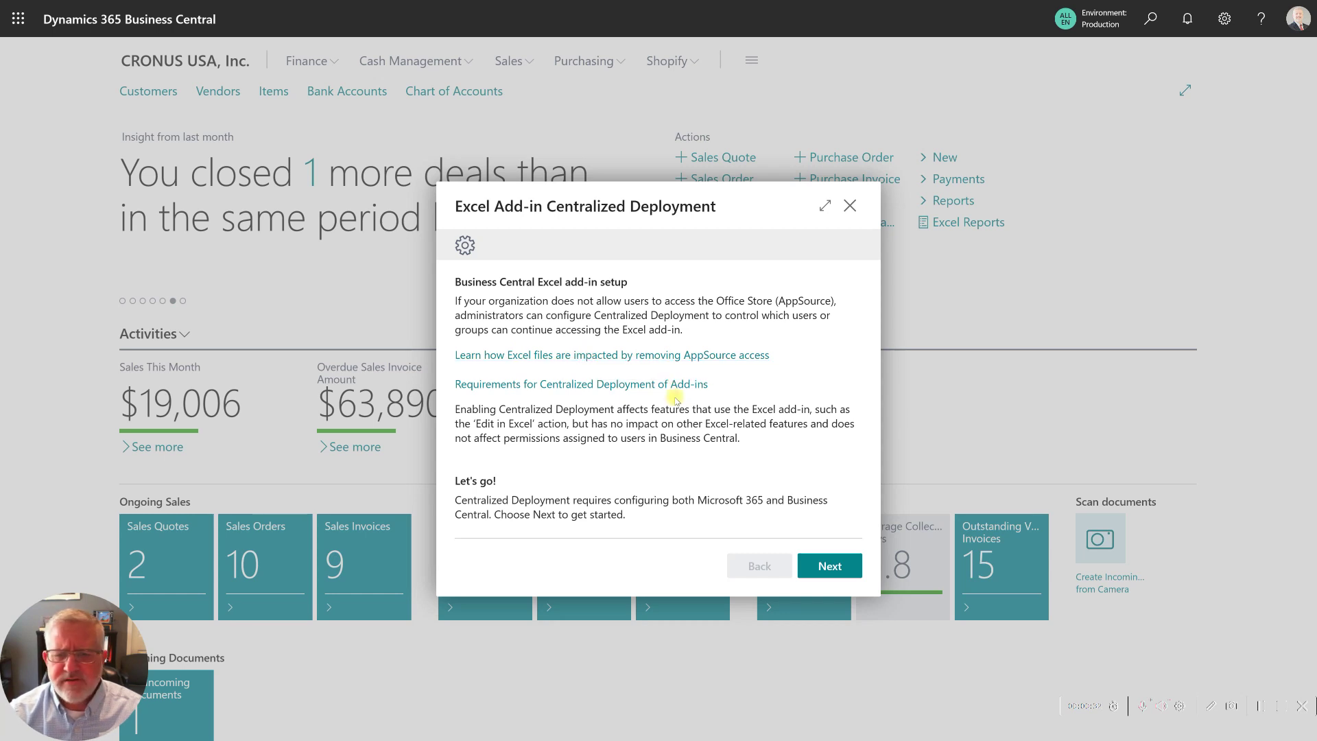
# - Advance the guide to Configure Microsoft 365, follow the Integrated Apps link, and browse available apps
pyautogui.click(831, 566)
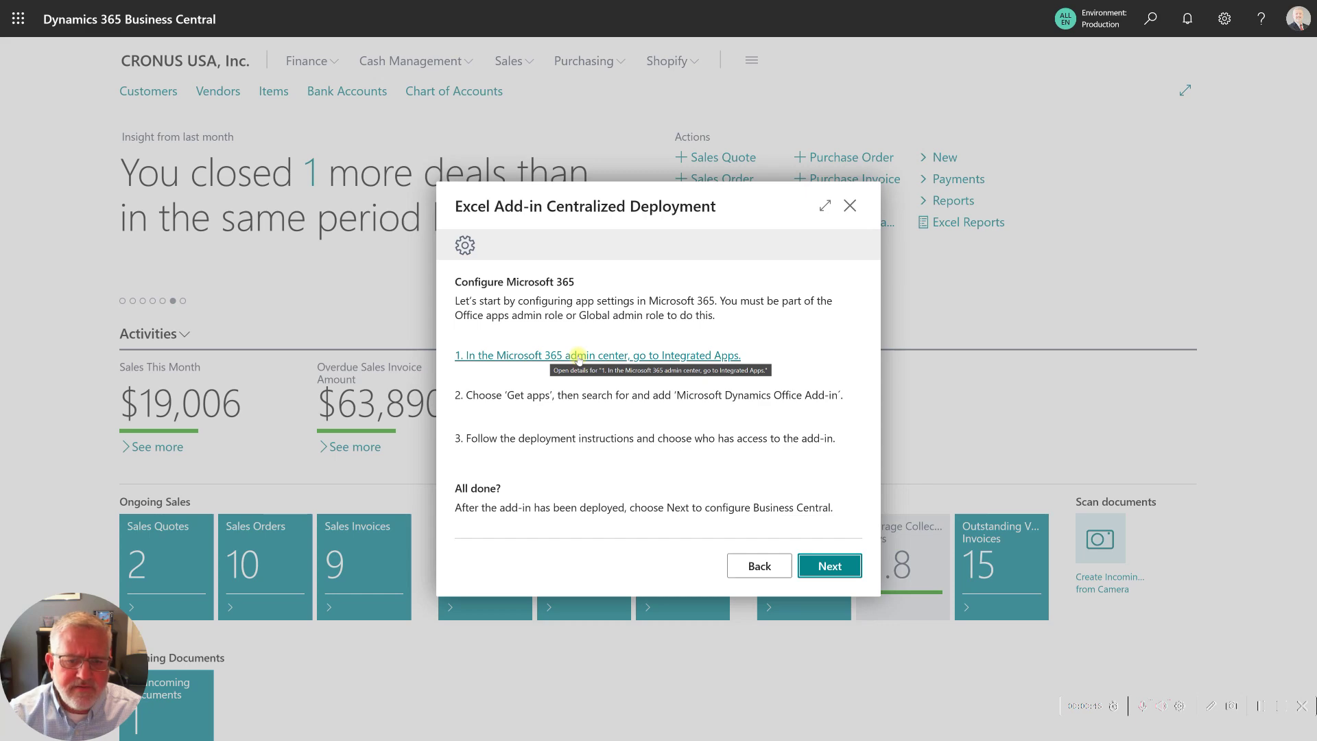
pyautogui.click(578, 355)
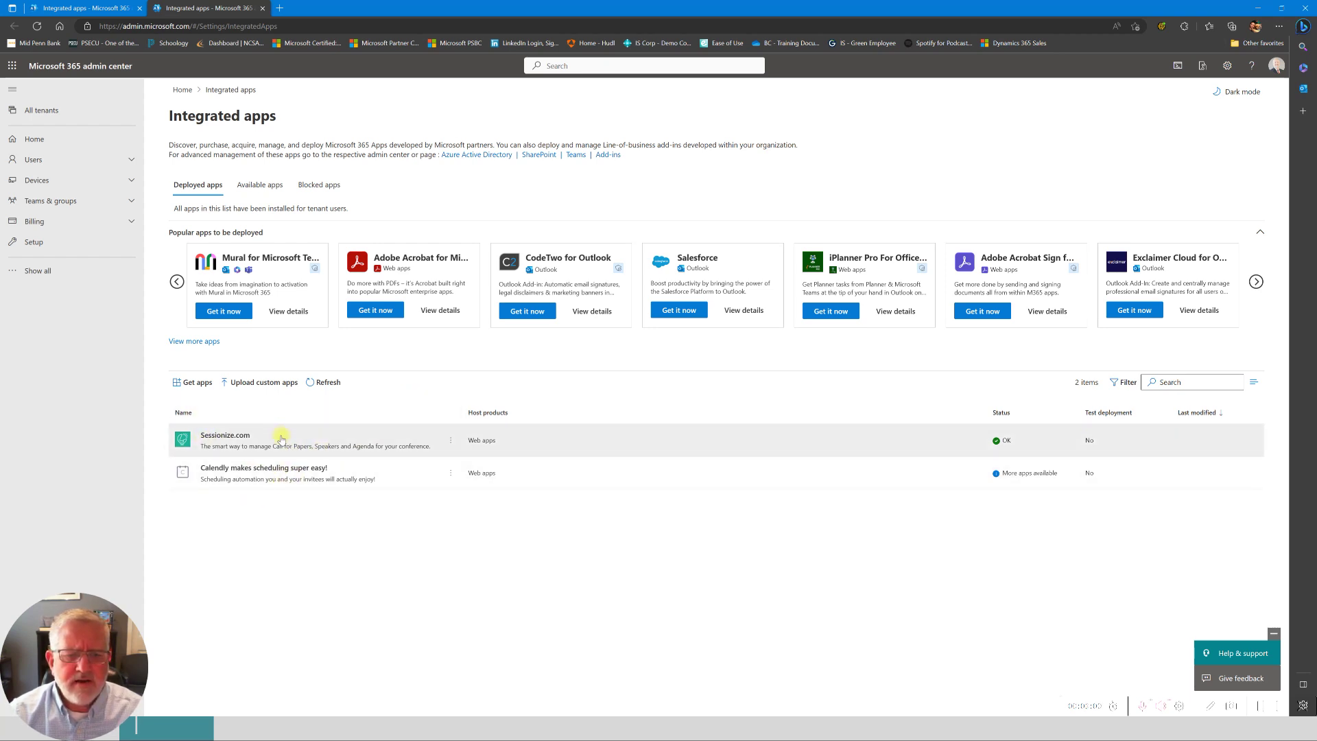
pyautogui.click(187, 383)
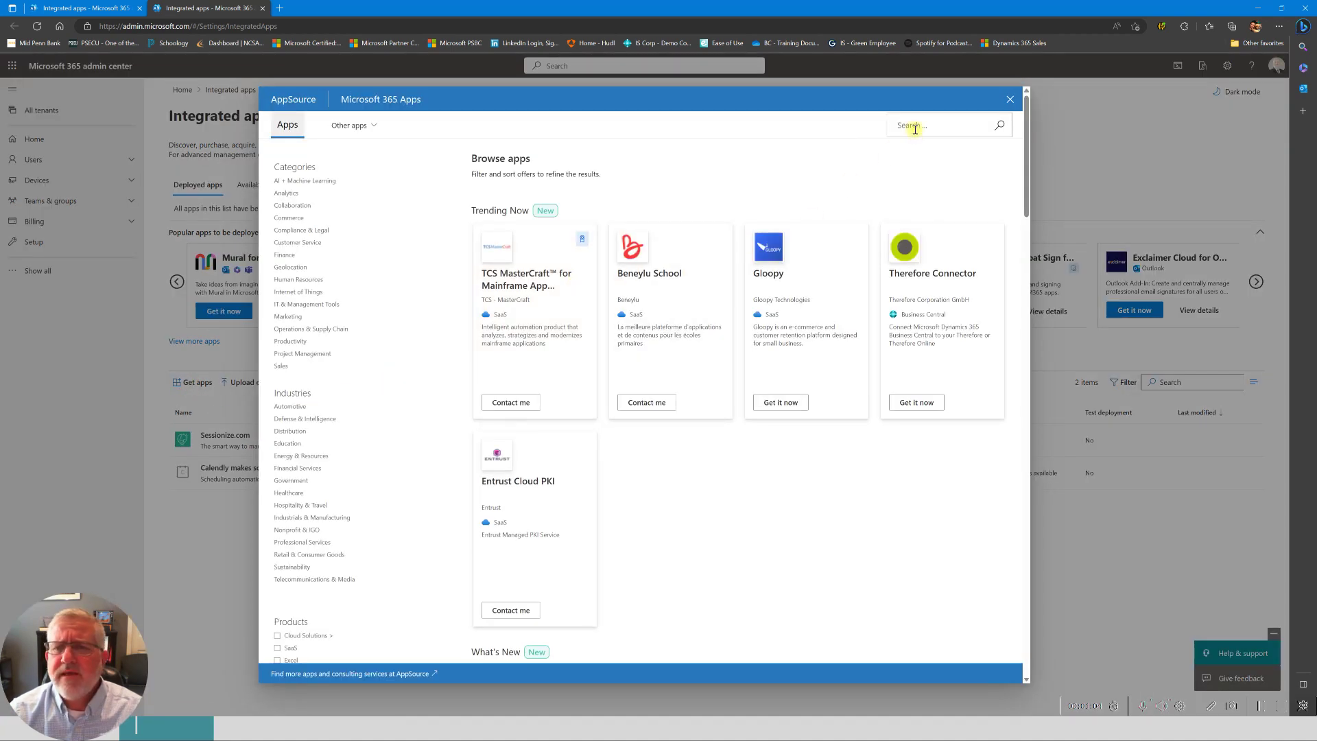
# - Search AppSource for 'microsoft dynamics' and get the Microsoft Dynamics Office Add-in
pyautogui.click(915, 127)
pyautogui.write('micr')
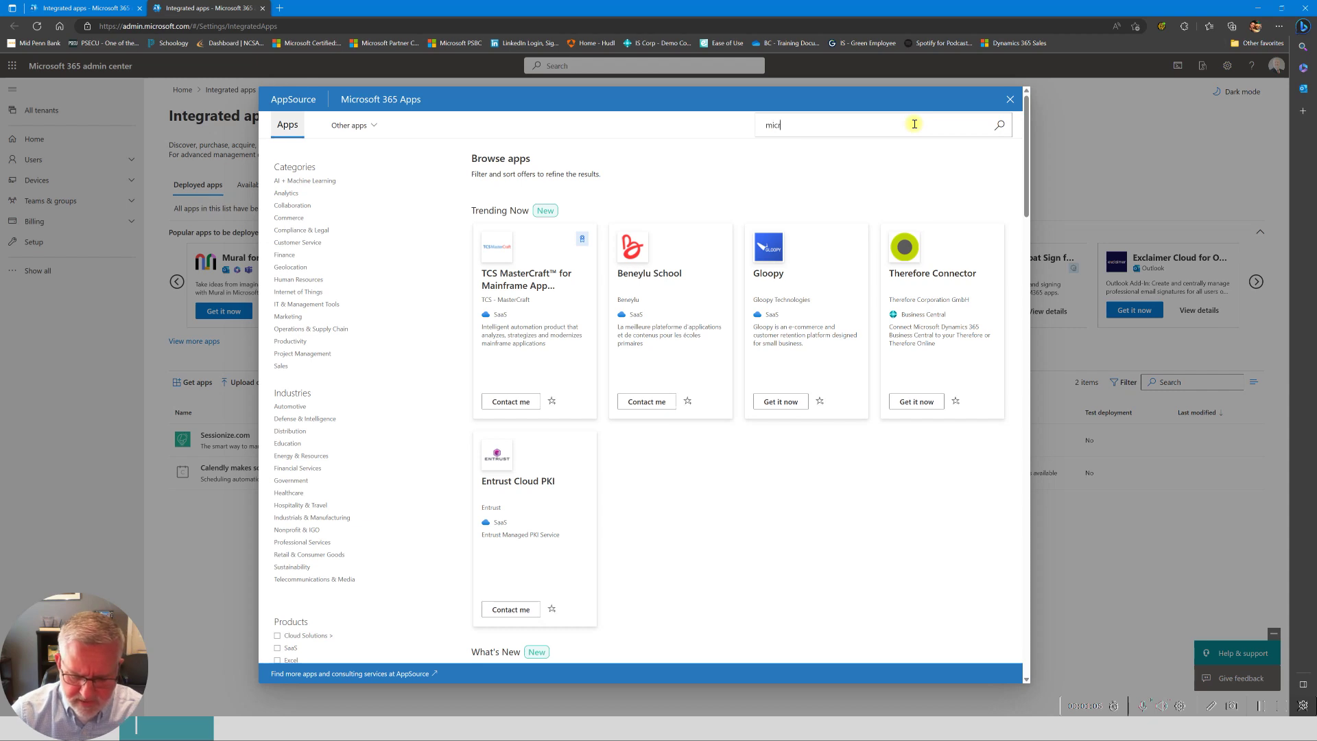
pyautogui.write('osoft dynamics')
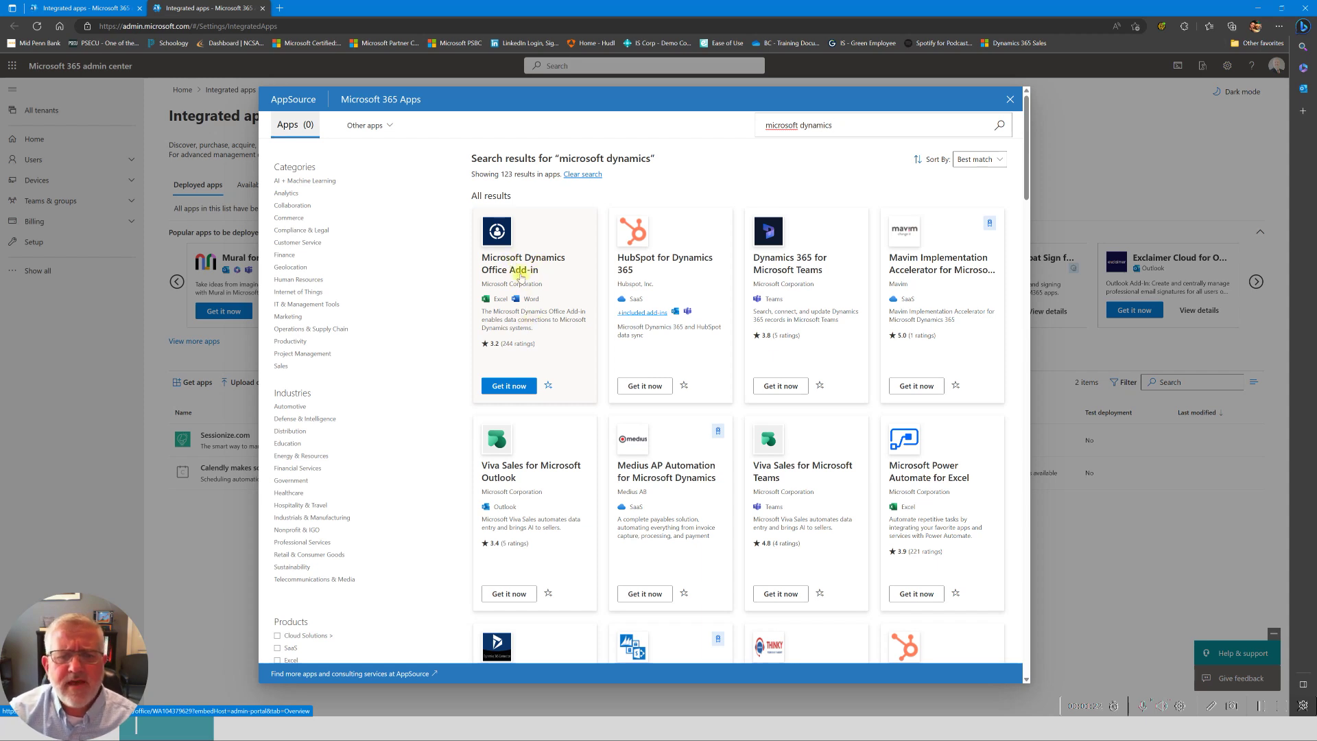
pyautogui.click(510, 386)
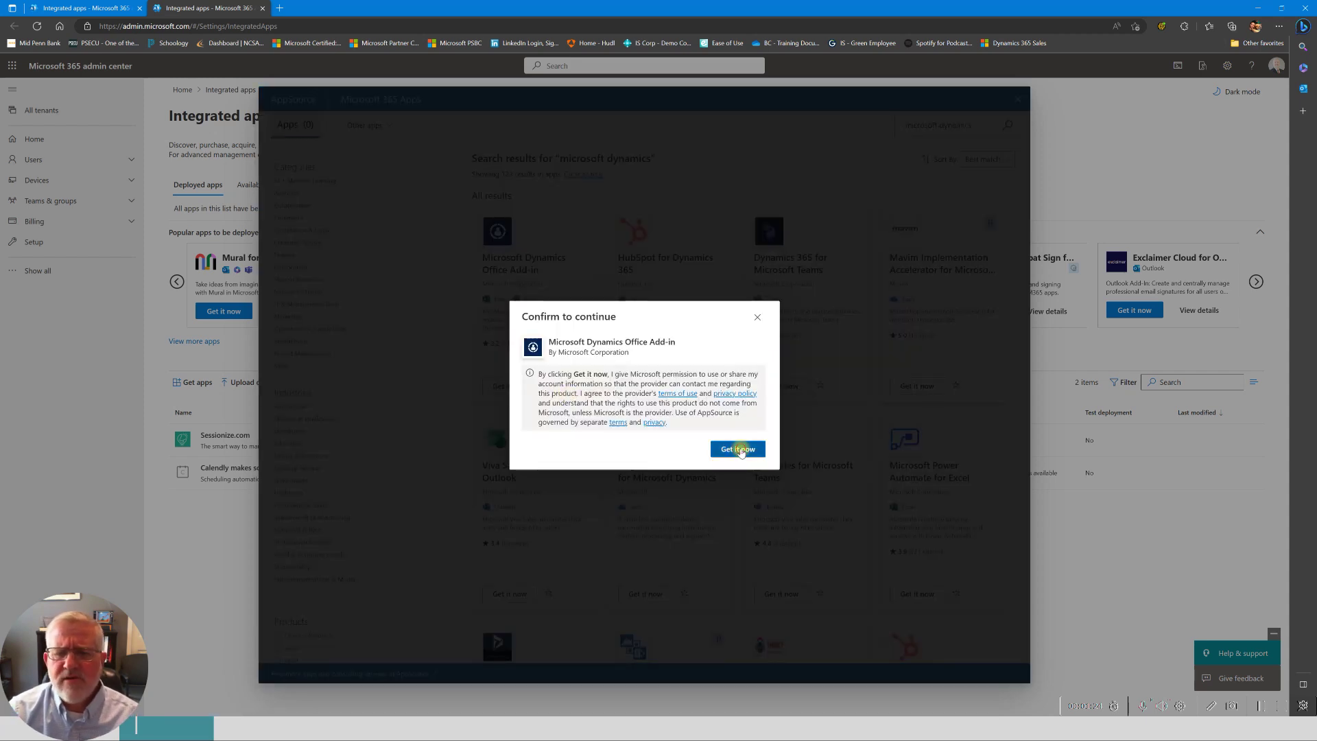
pyautogui.click(735, 447)
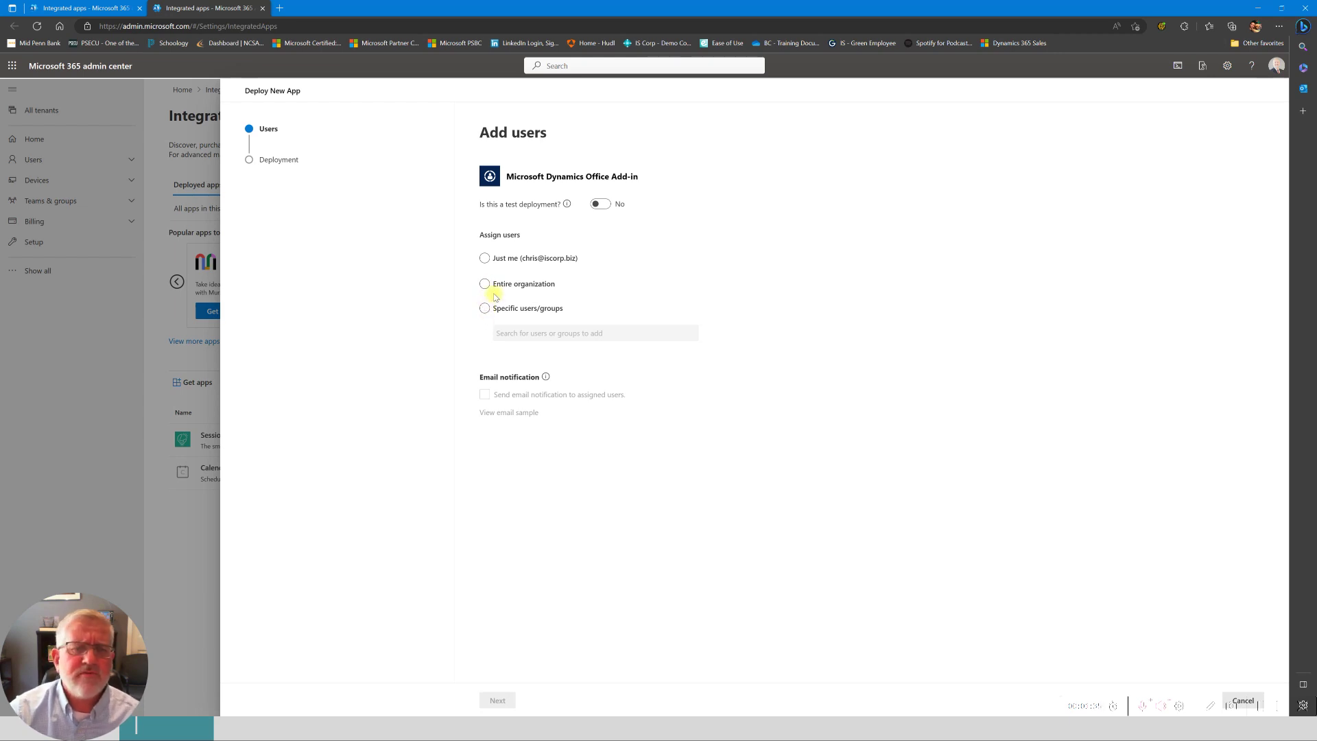
# - Deploy the add-in to just the current user, accepting its permissions, then switch to a blank Excel workbook
pyautogui.click(485, 259)
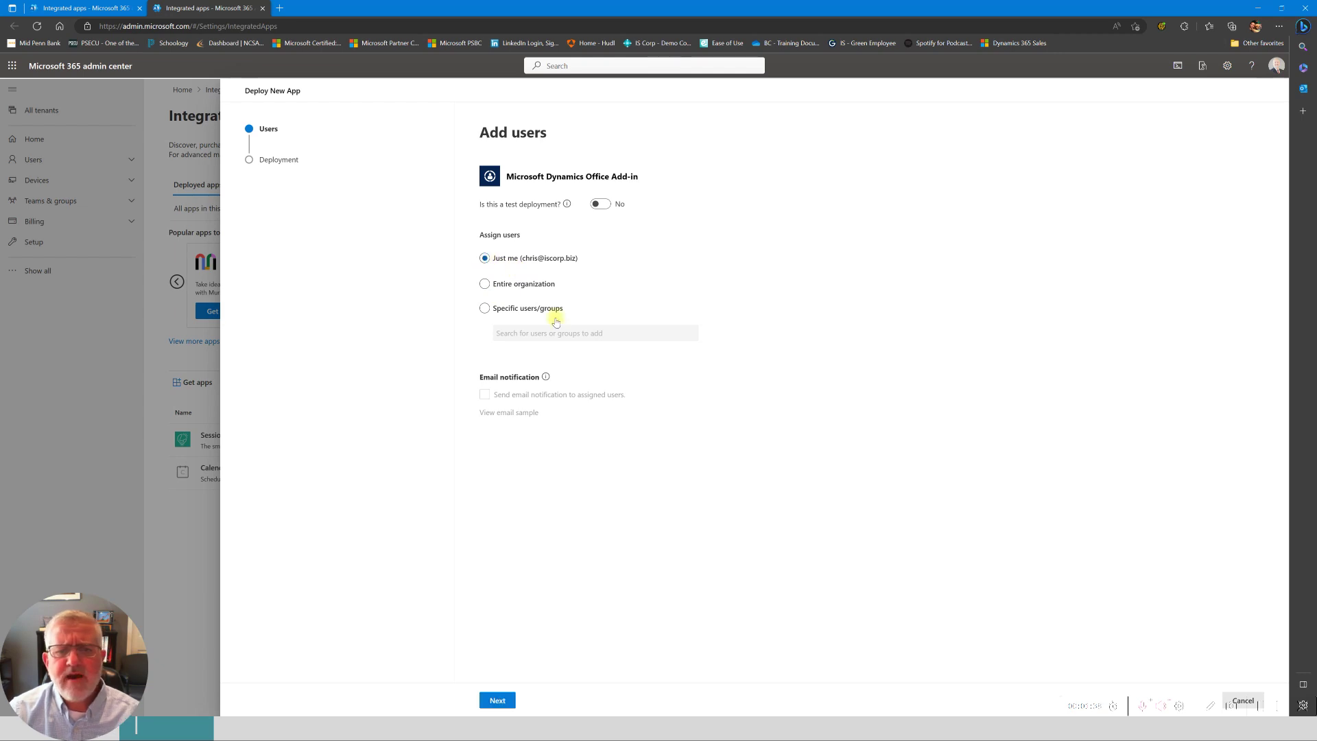
pyautogui.click(499, 704)
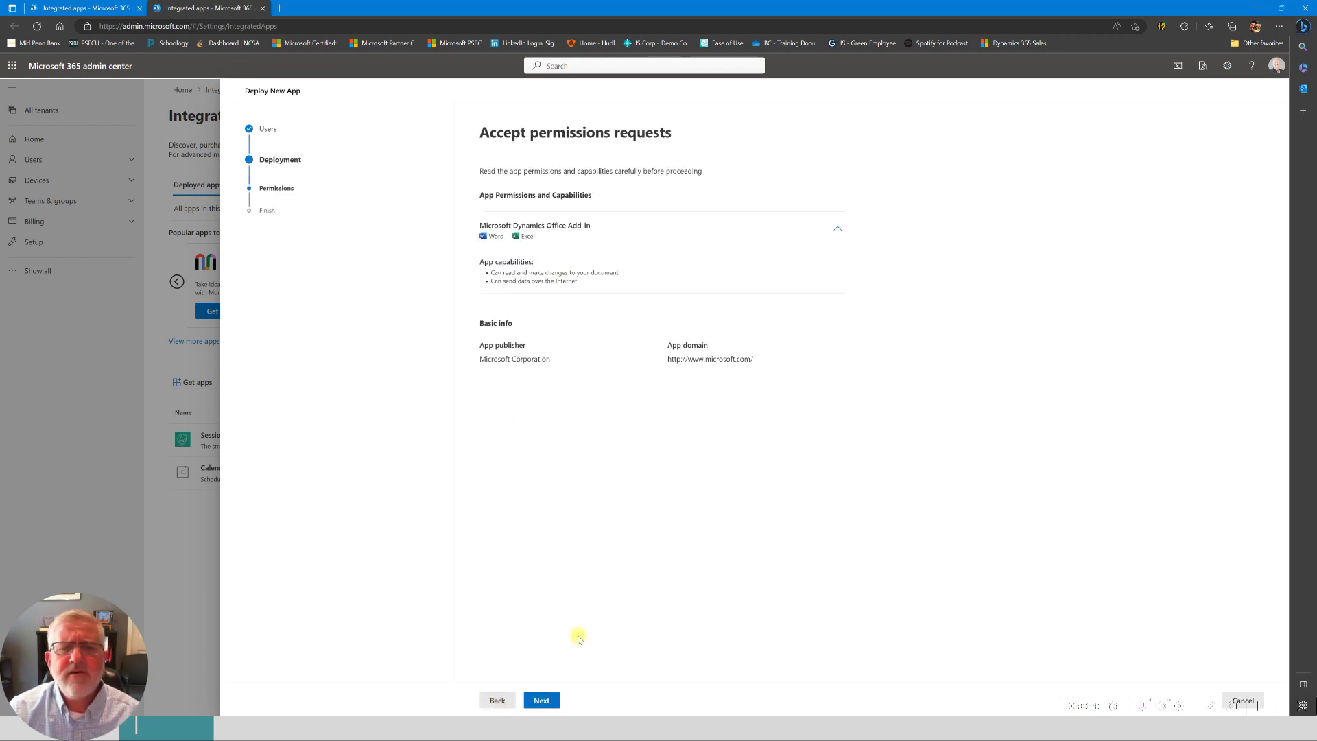
pyautogui.click(543, 701)
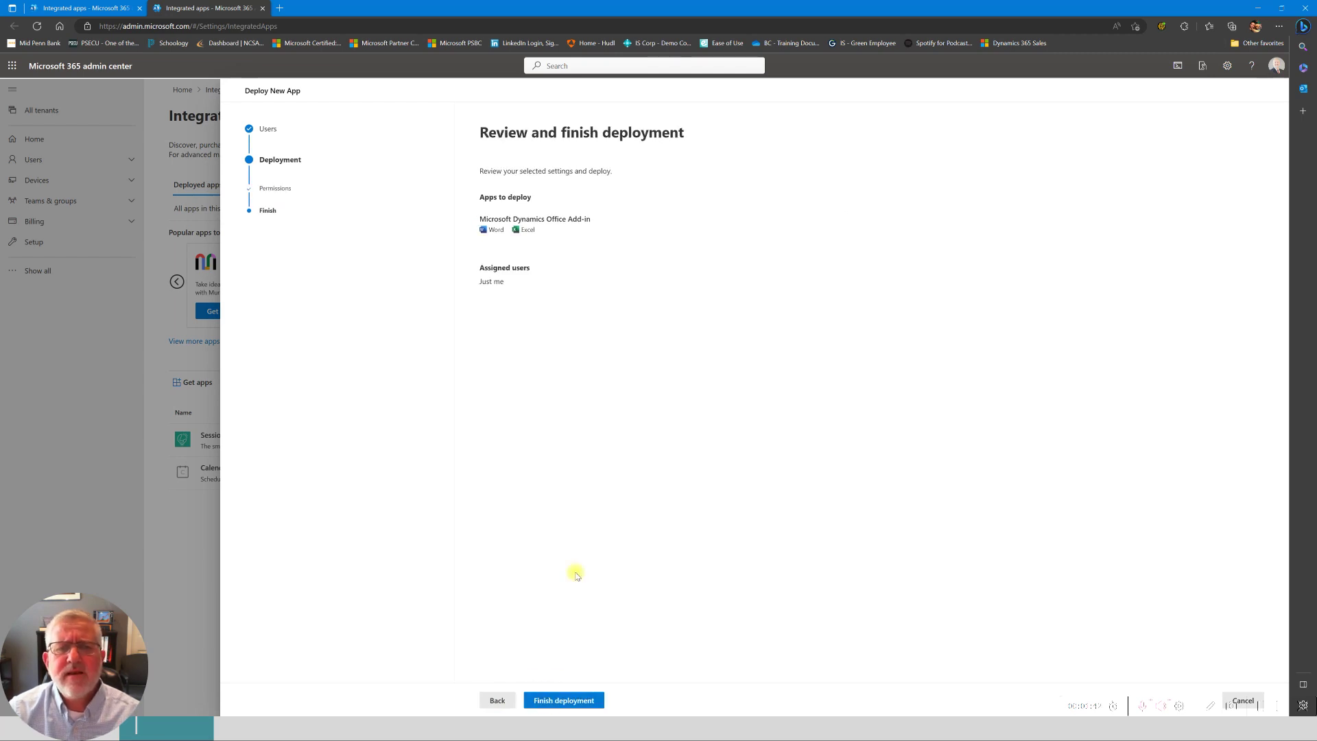
pyautogui.click(578, 701)
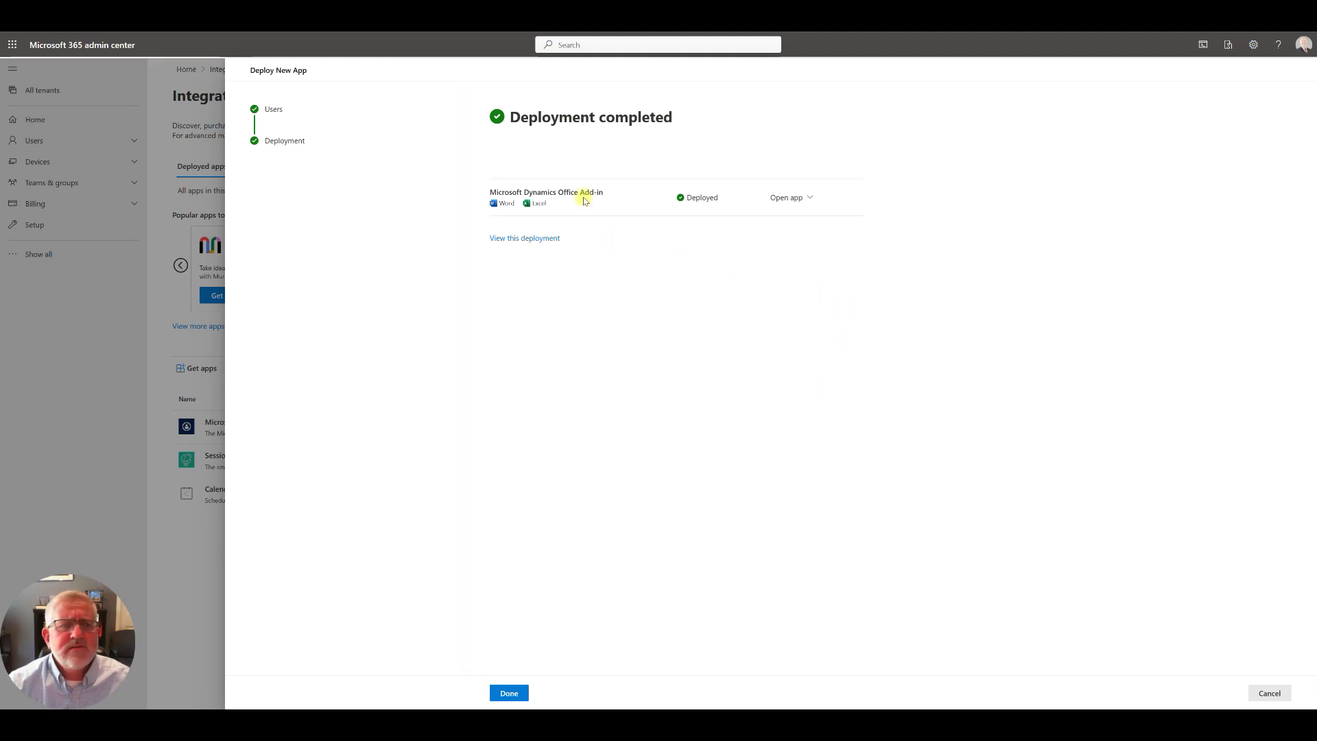
pyautogui.click(509, 693)
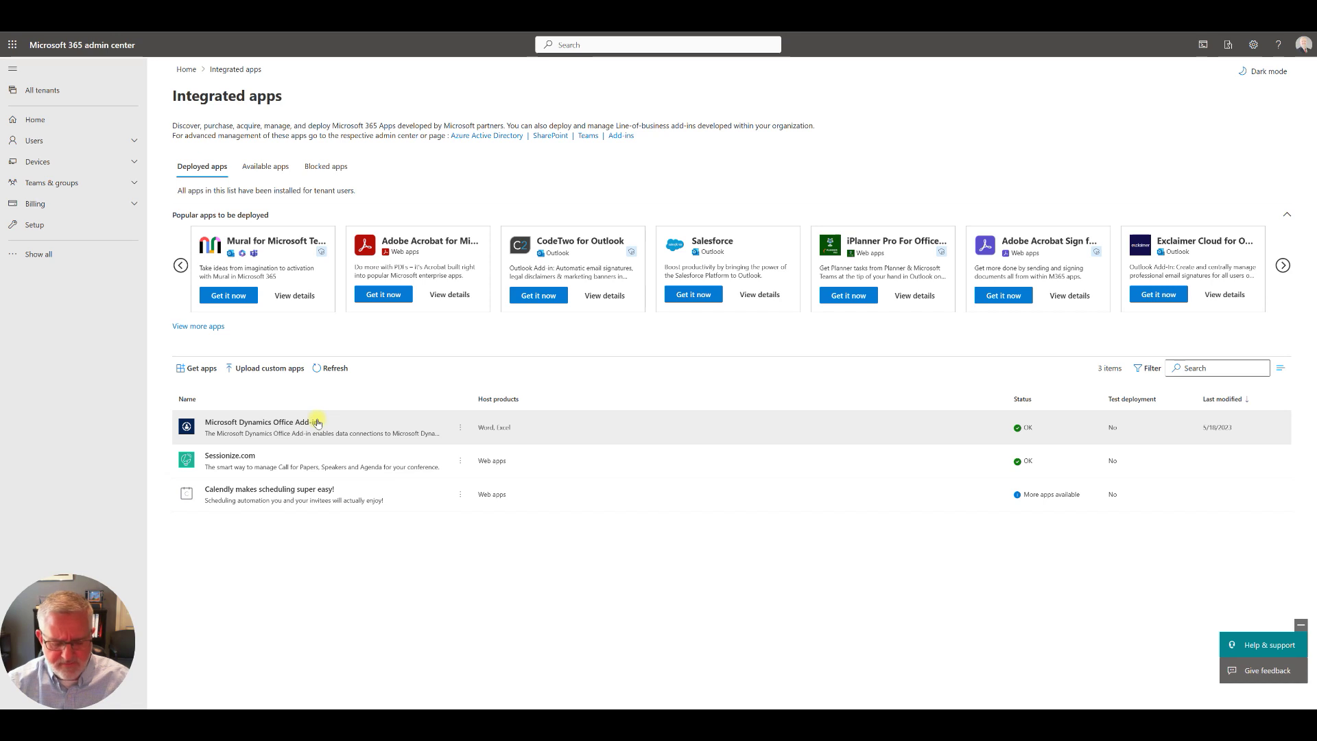
pyautogui.hotkey('alt', 'Tab')
pyautogui.hotkey('alt', 'Tab')
pyautogui.hotkey('alt', 'Tab')
pyautogui.hotkey('alt', 'Tab')
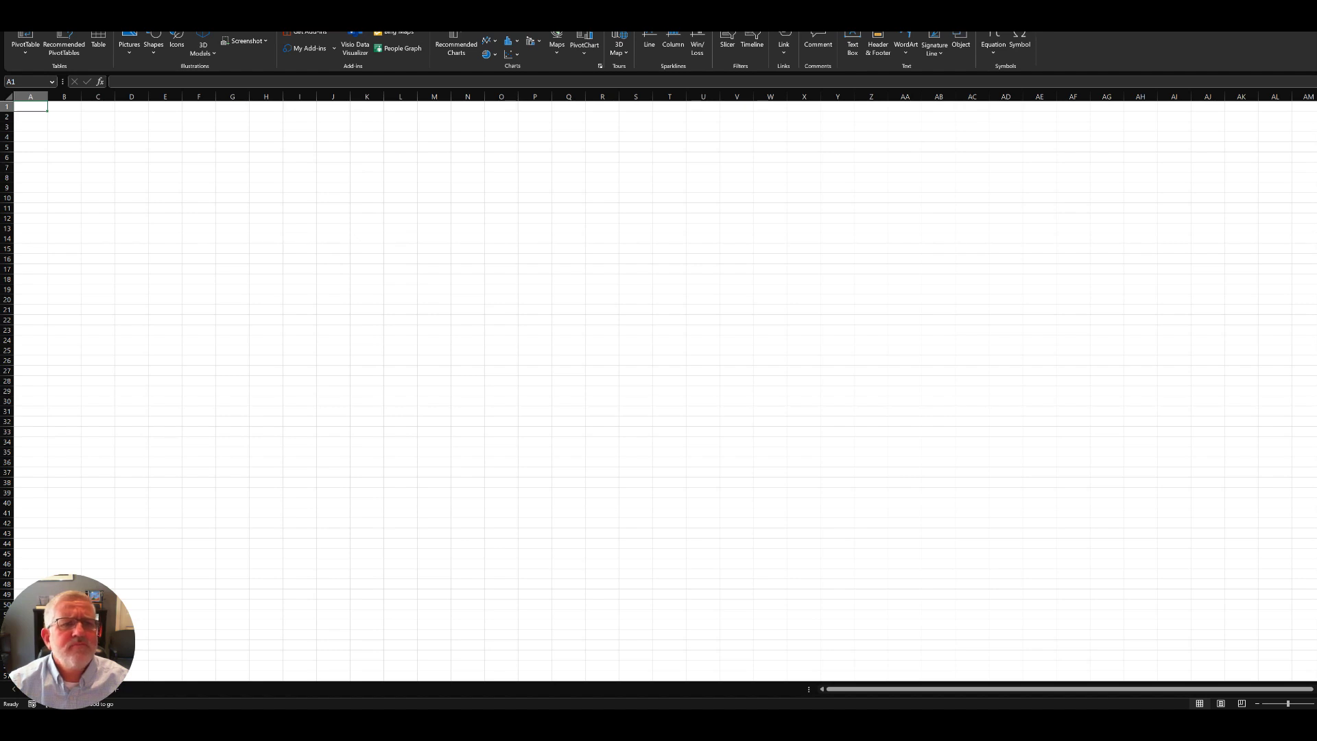
# - Add the admin-managed Microsoft Dynamics add-in to the blank Excel workbook
pyautogui.click(297, 51)
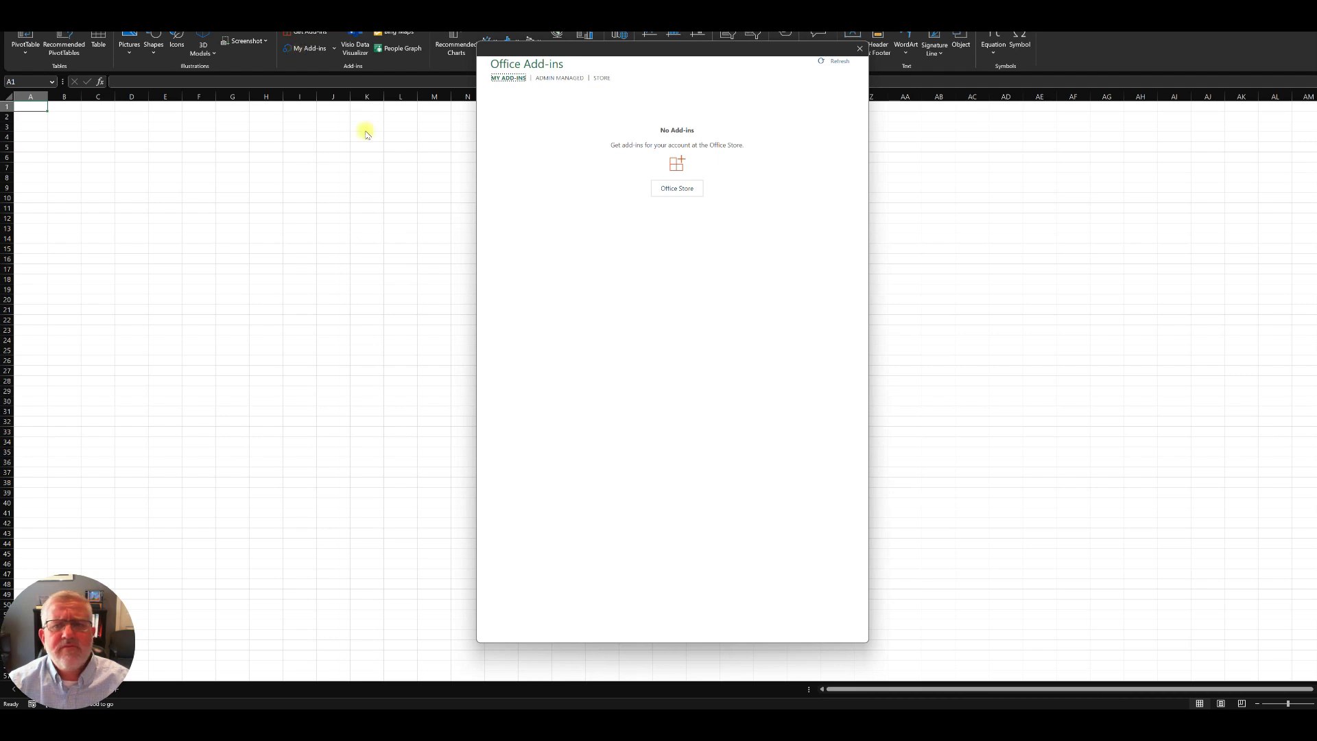
pyautogui.click(546, 78)
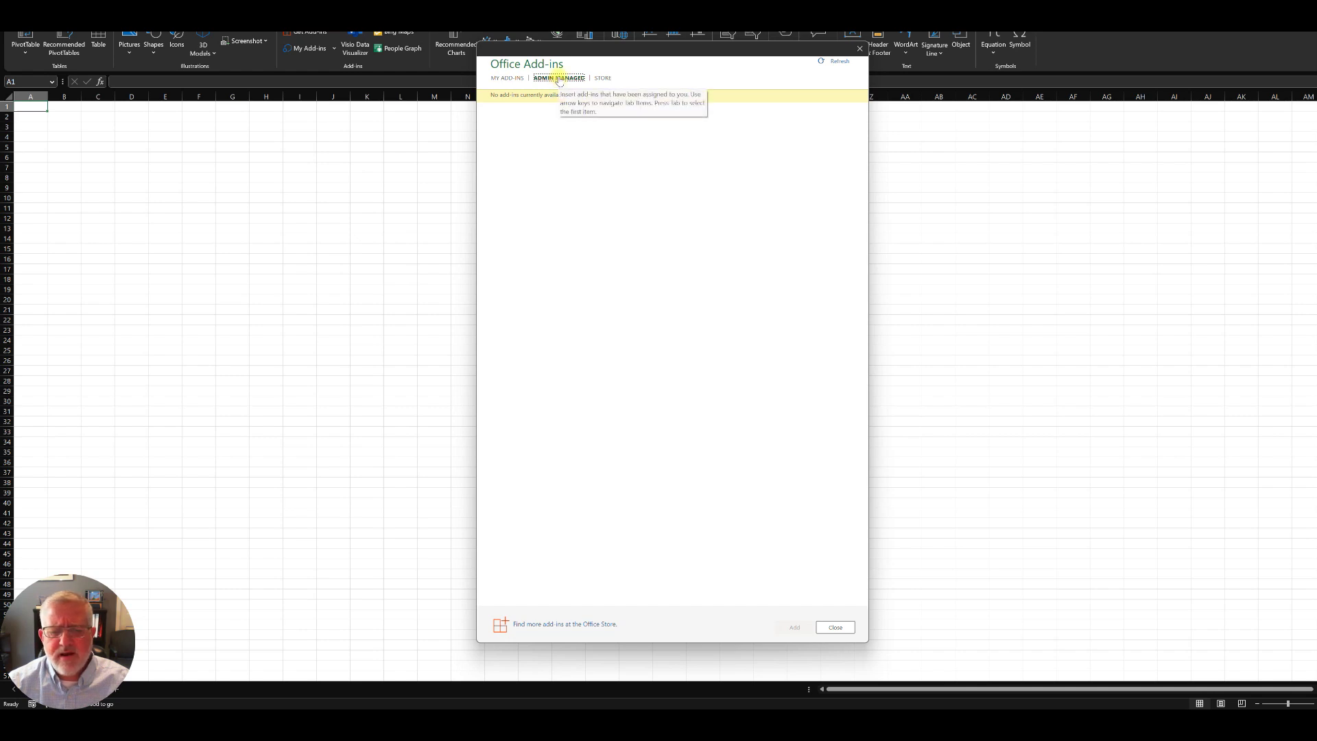
pyautogui.click(840, 627)
pyautogui.click(309, 35)
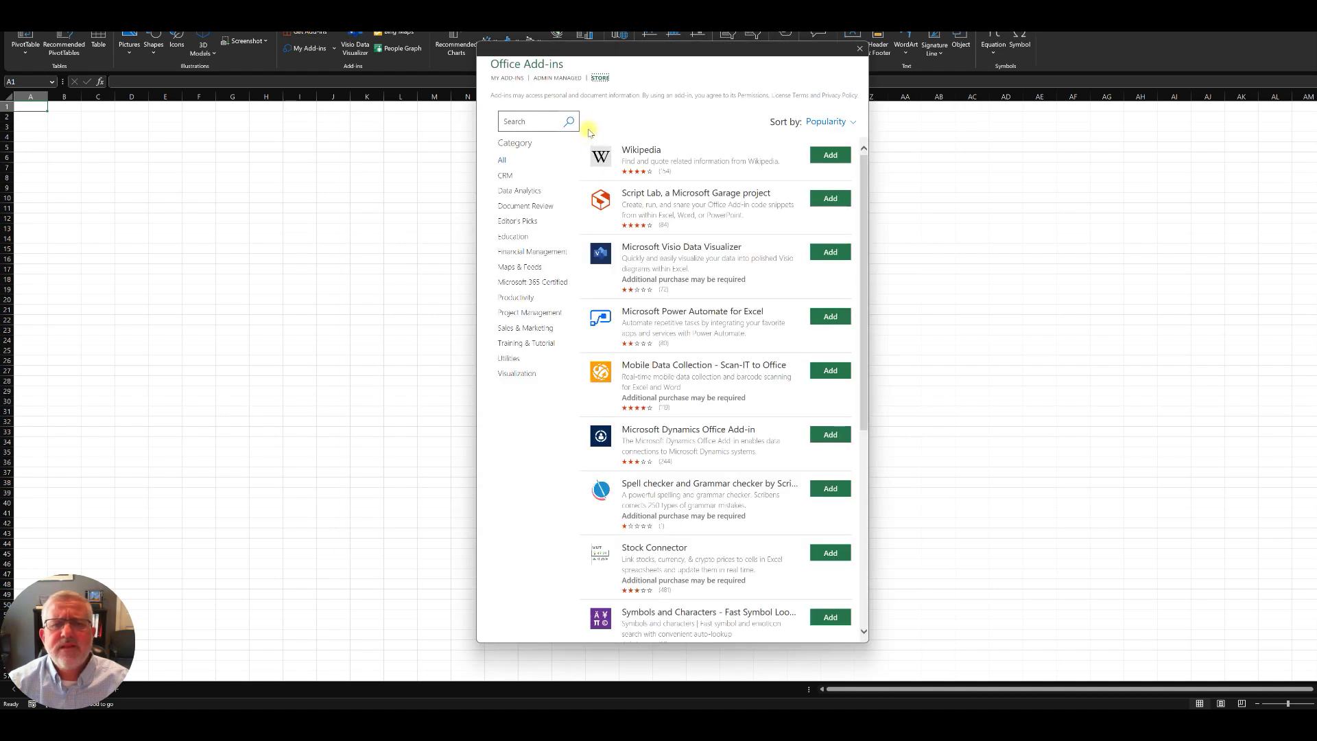
pyautogui.click(551, 77)
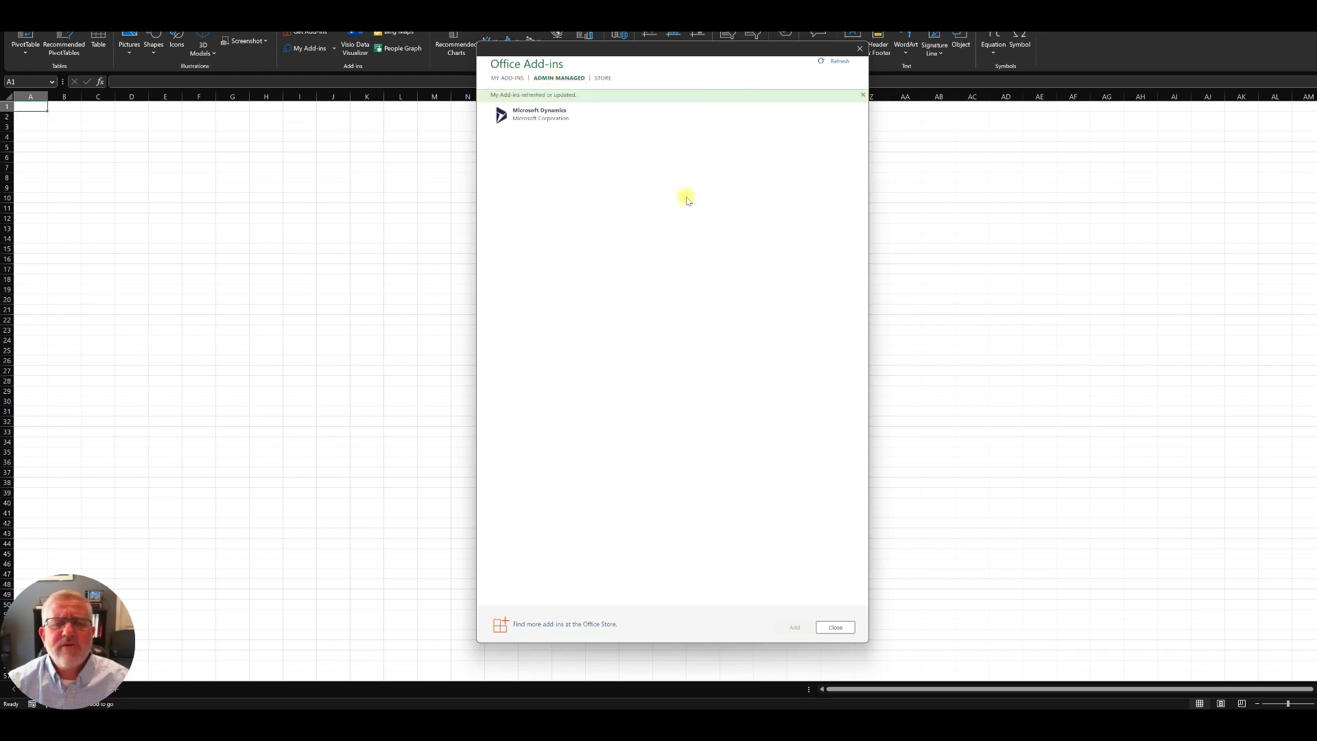
pyautogui.click(559, 120)
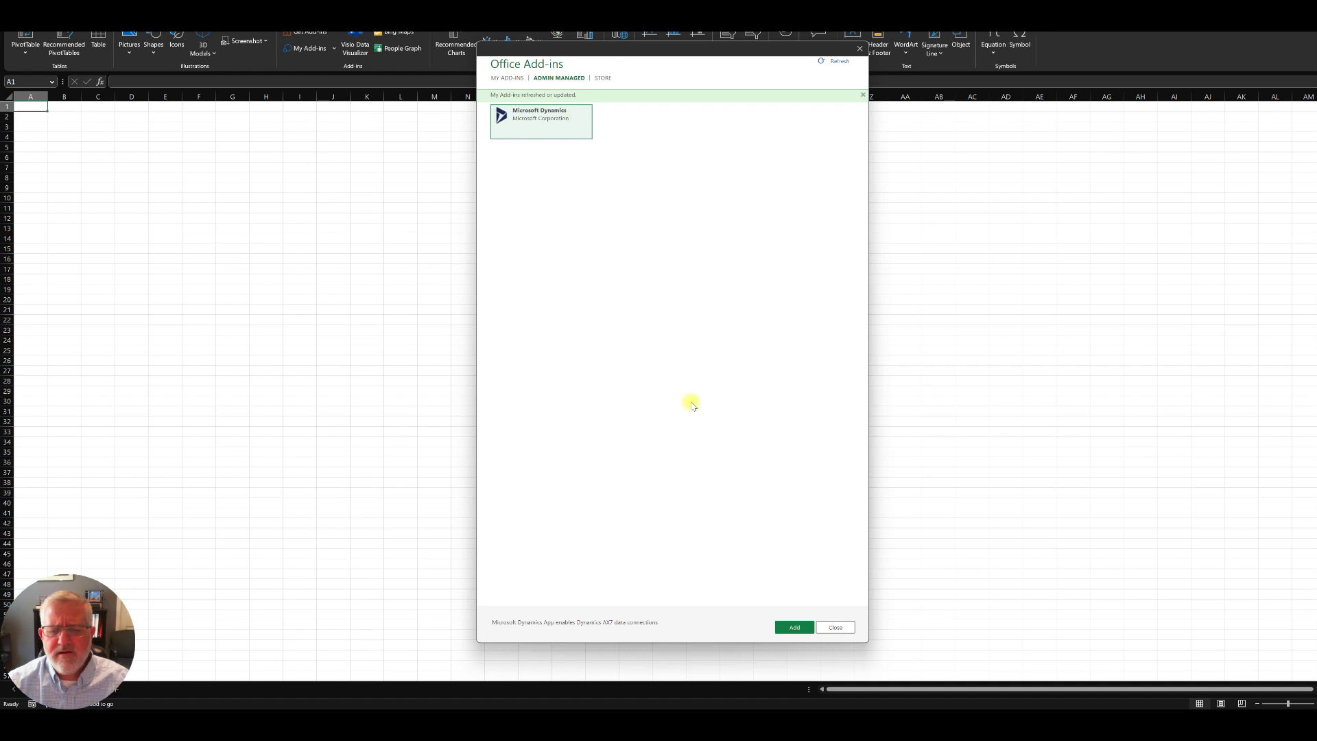
pyautogui.click(789, 627)
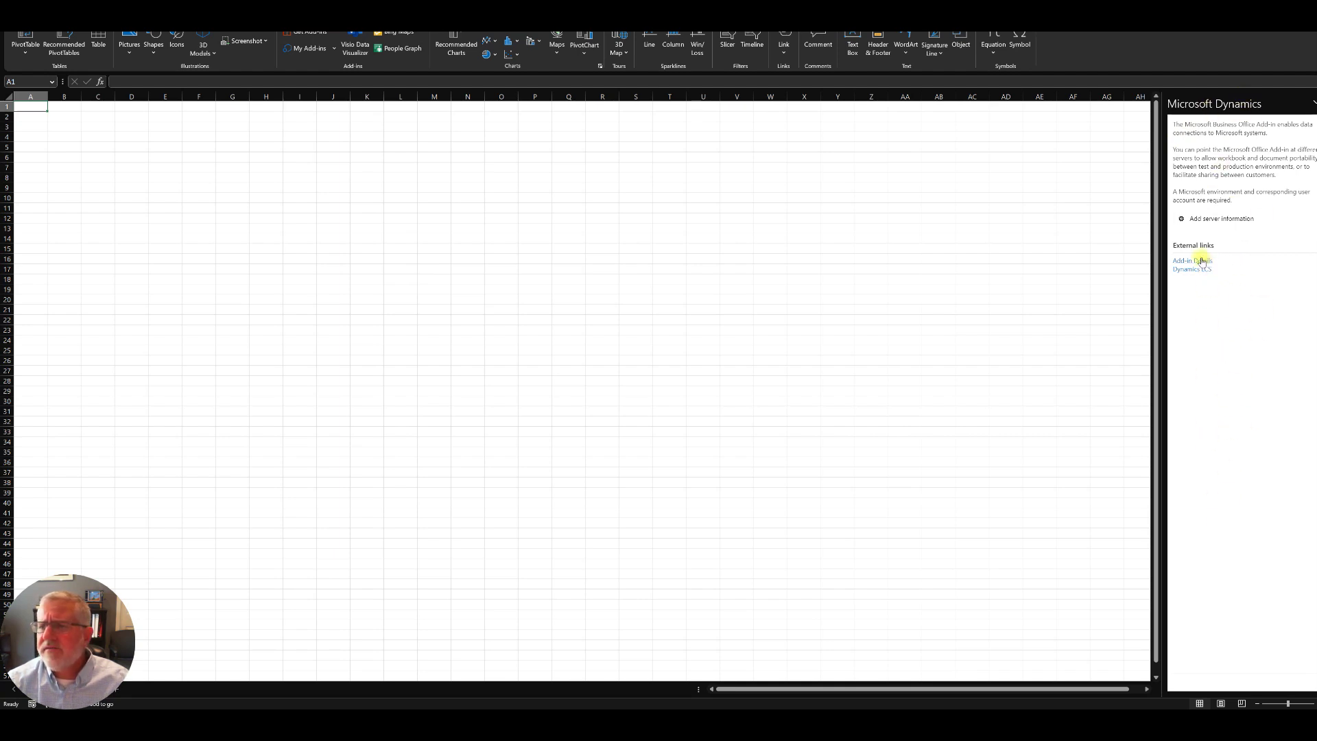
# - Review the Microsoft Dynamics add-in's server options, then close the blank workbook without saving
pyautogui.click(1202, 219)
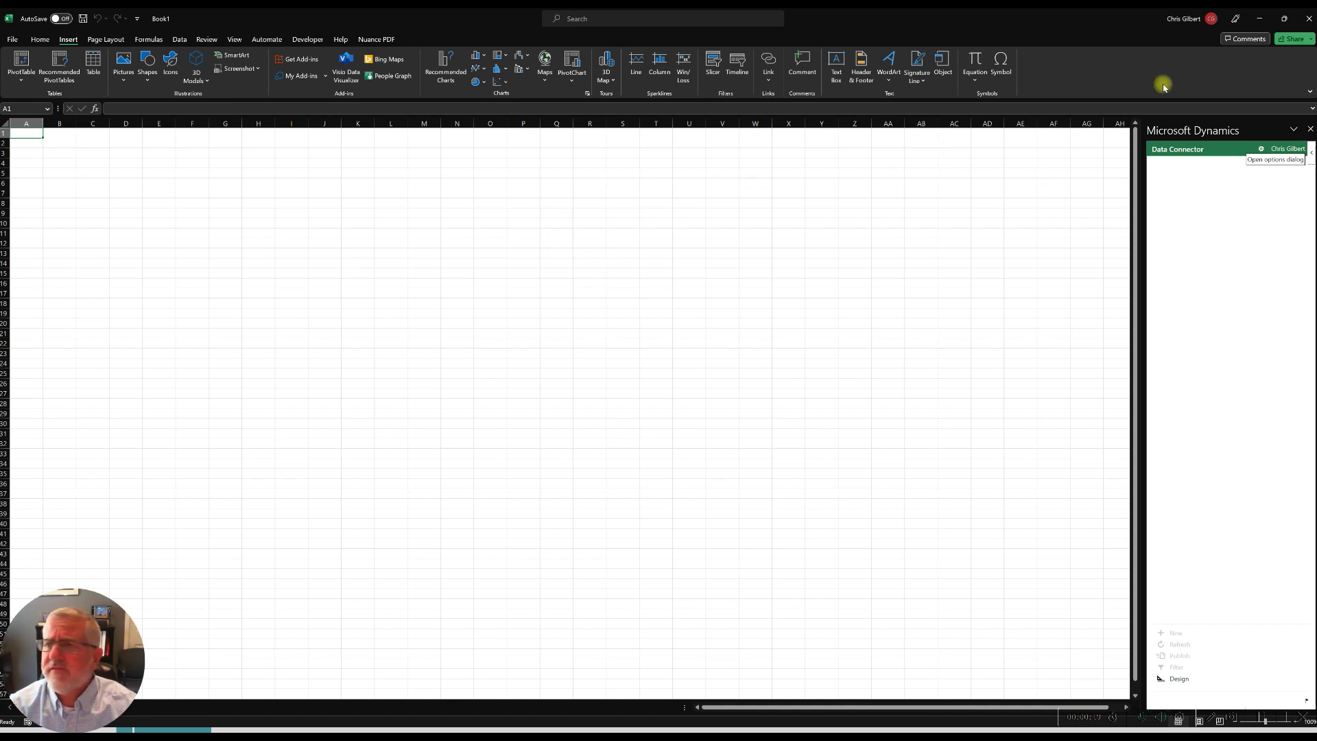
pyautogui.click(1309, 20)
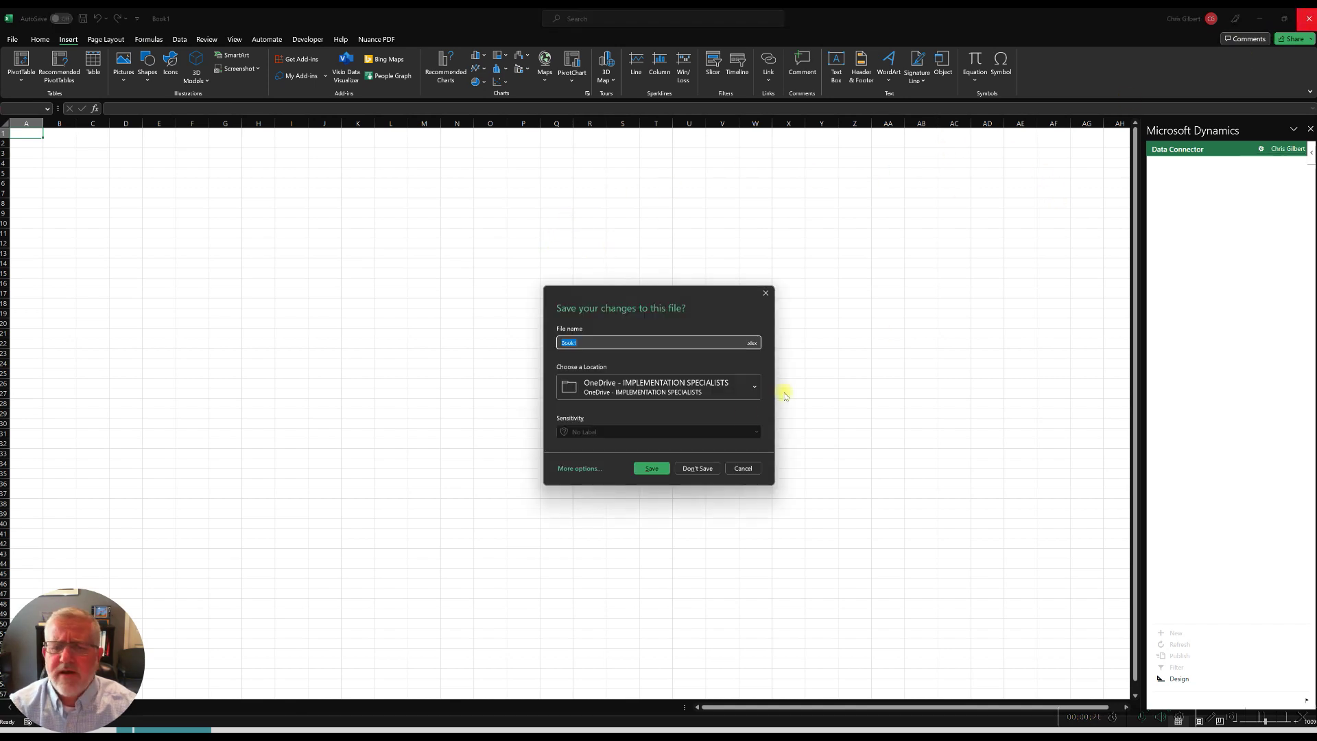
pyautogui.click(697, 464)
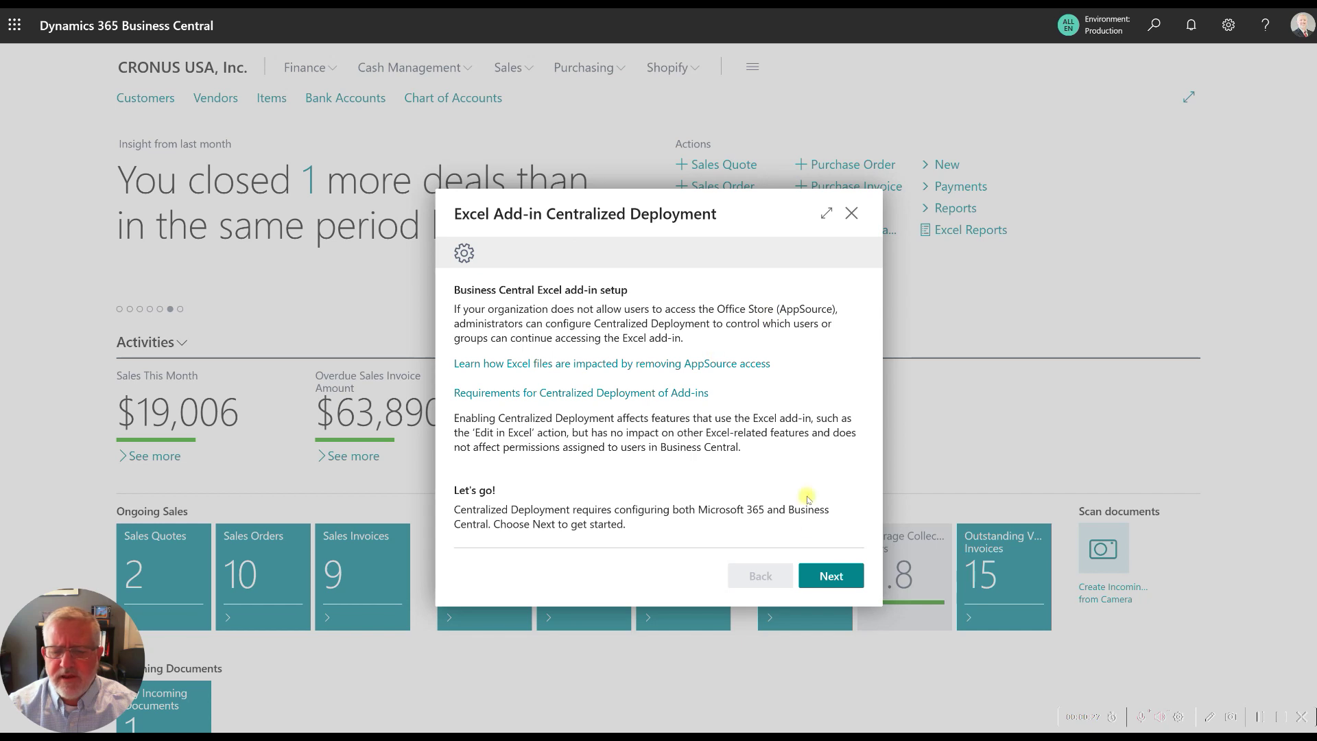
# - Complete the Excel Add-in Centralized Deployment wizard with Use Centralized Deployment left on
pyautogui.click(829, 575)
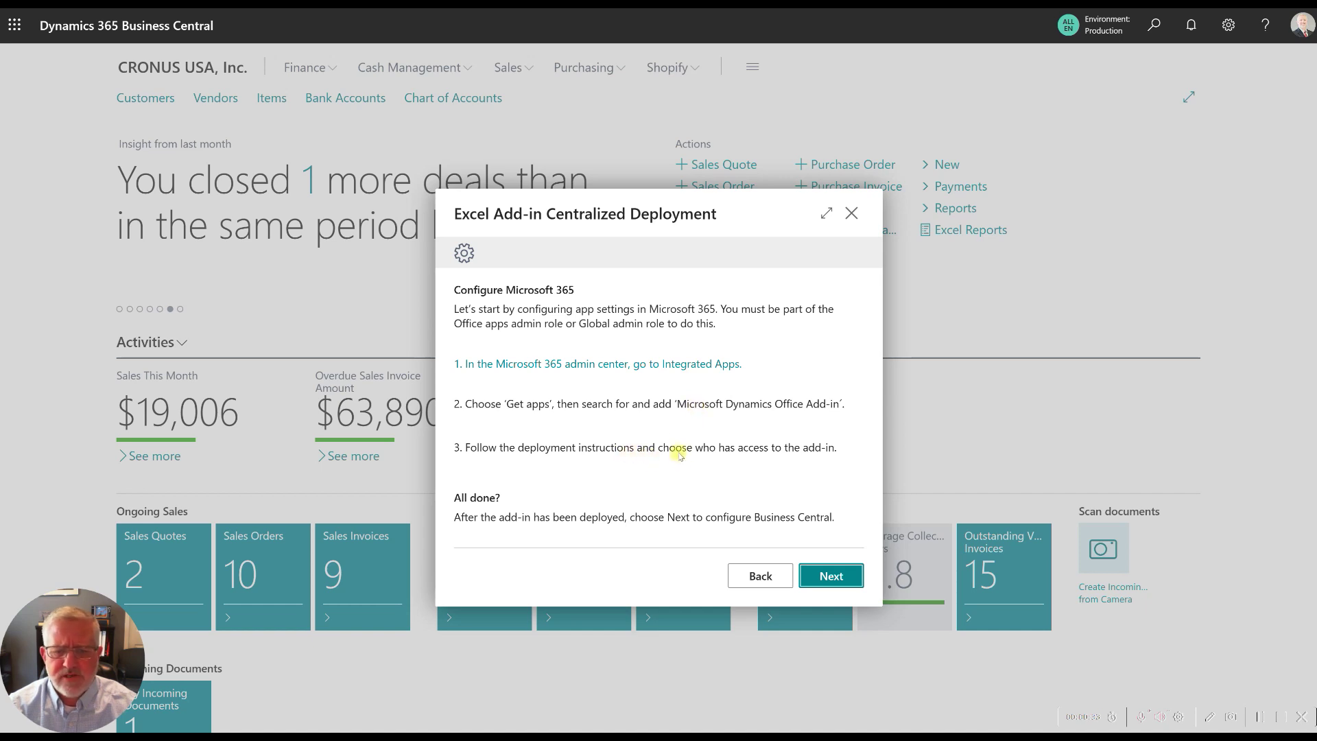
pyautogui.click(841, 575)
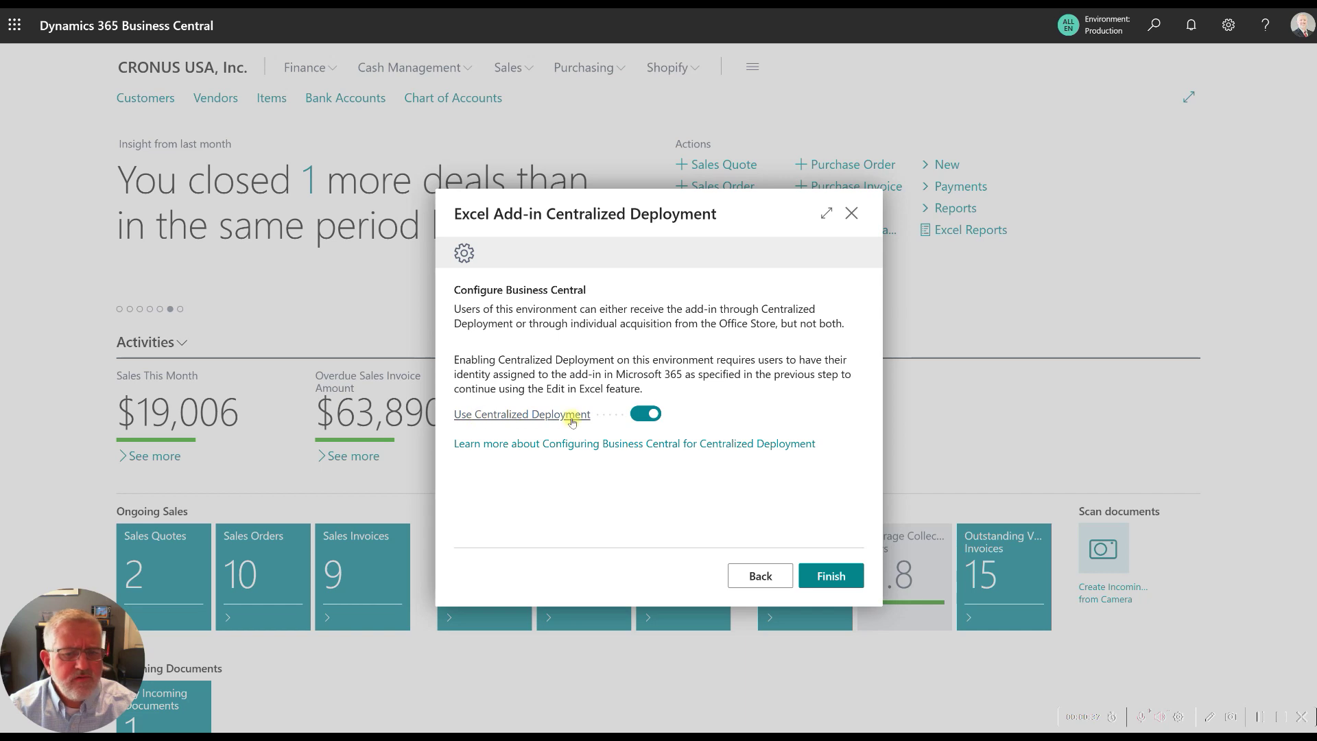
pyautogui.moveTo(562, 419)
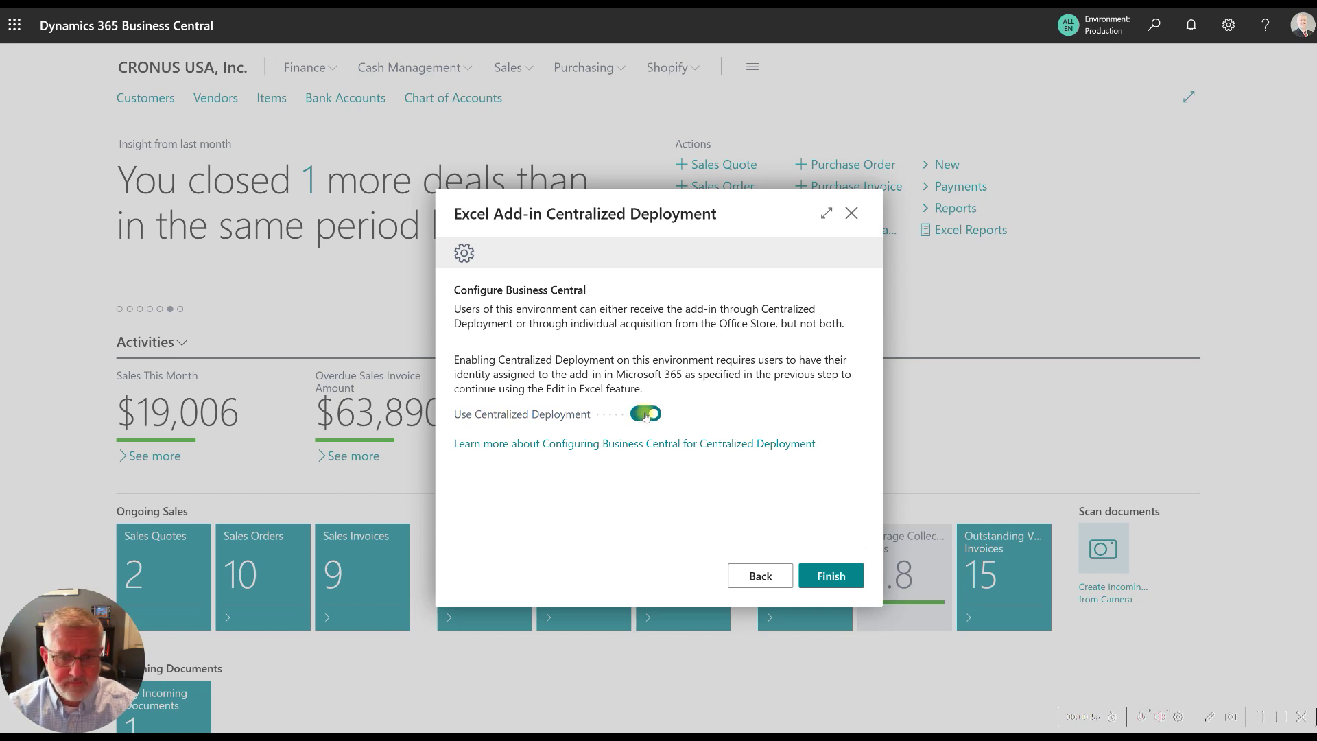
pyautogui.click(820, 575)
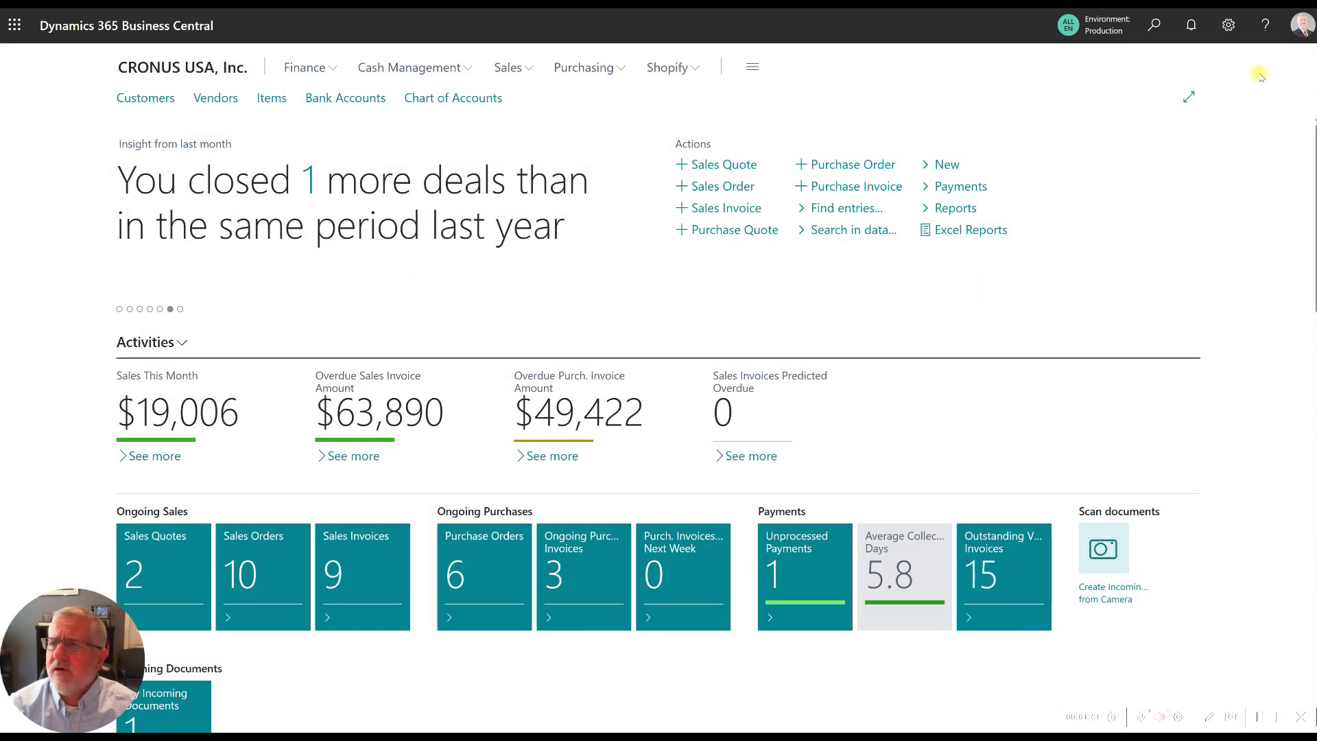
# - Open sales quote 1001 and export its lines to Excel, opening the downloaded workbook
pyautogui.click(171, 573)
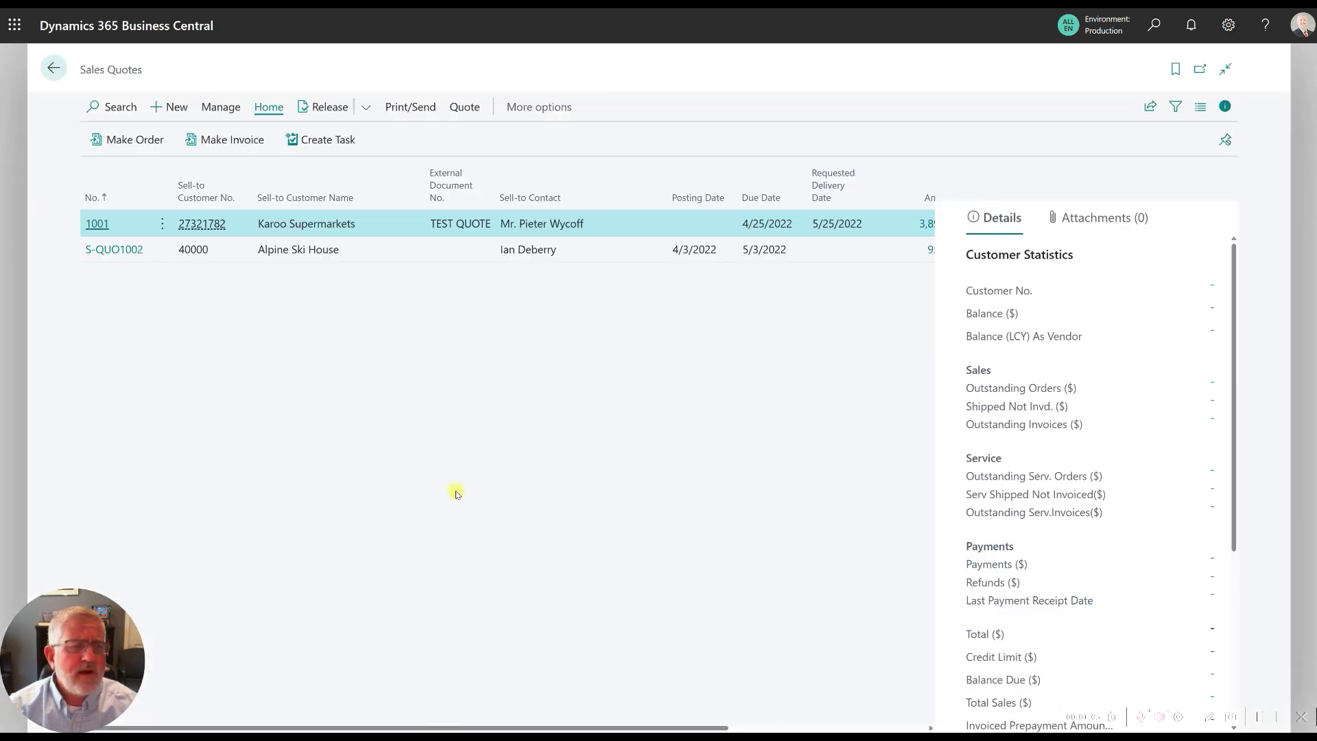
pyautogui.click(98, 224)
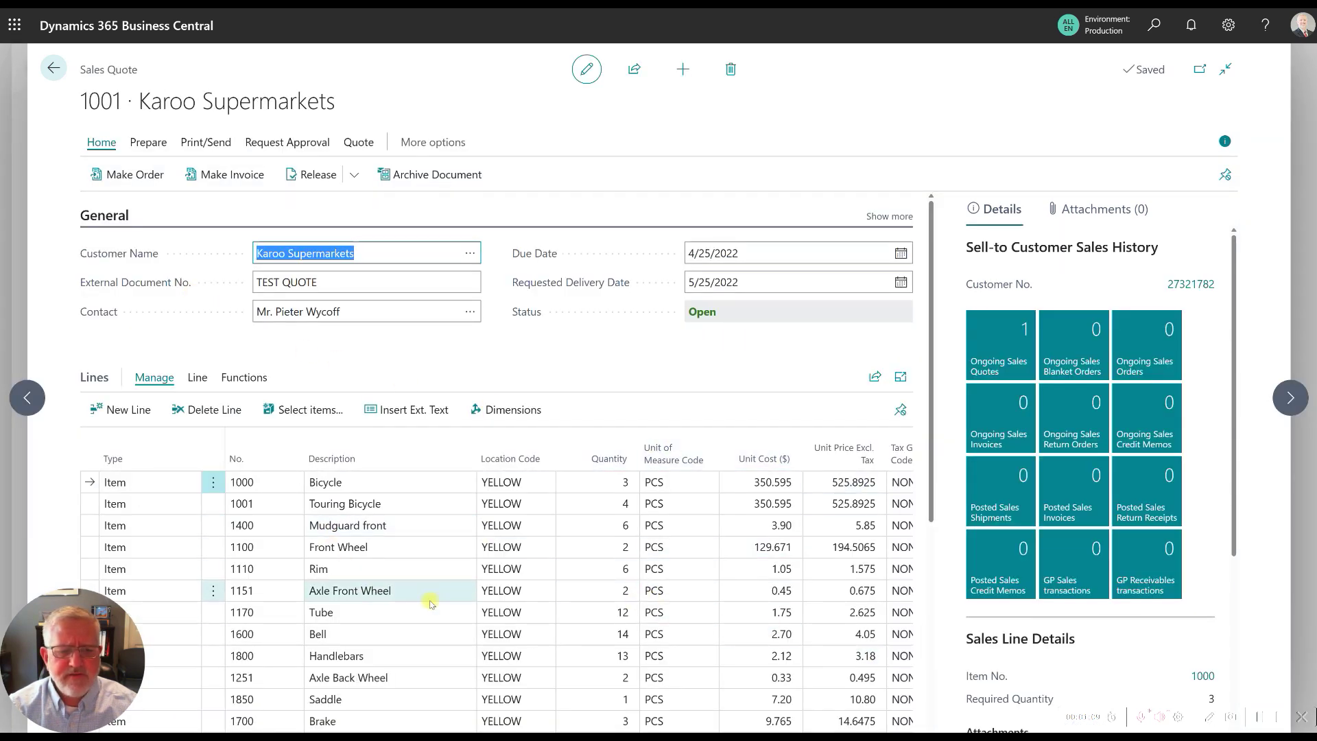
pyautogui.scroll(-2, 589, 553)
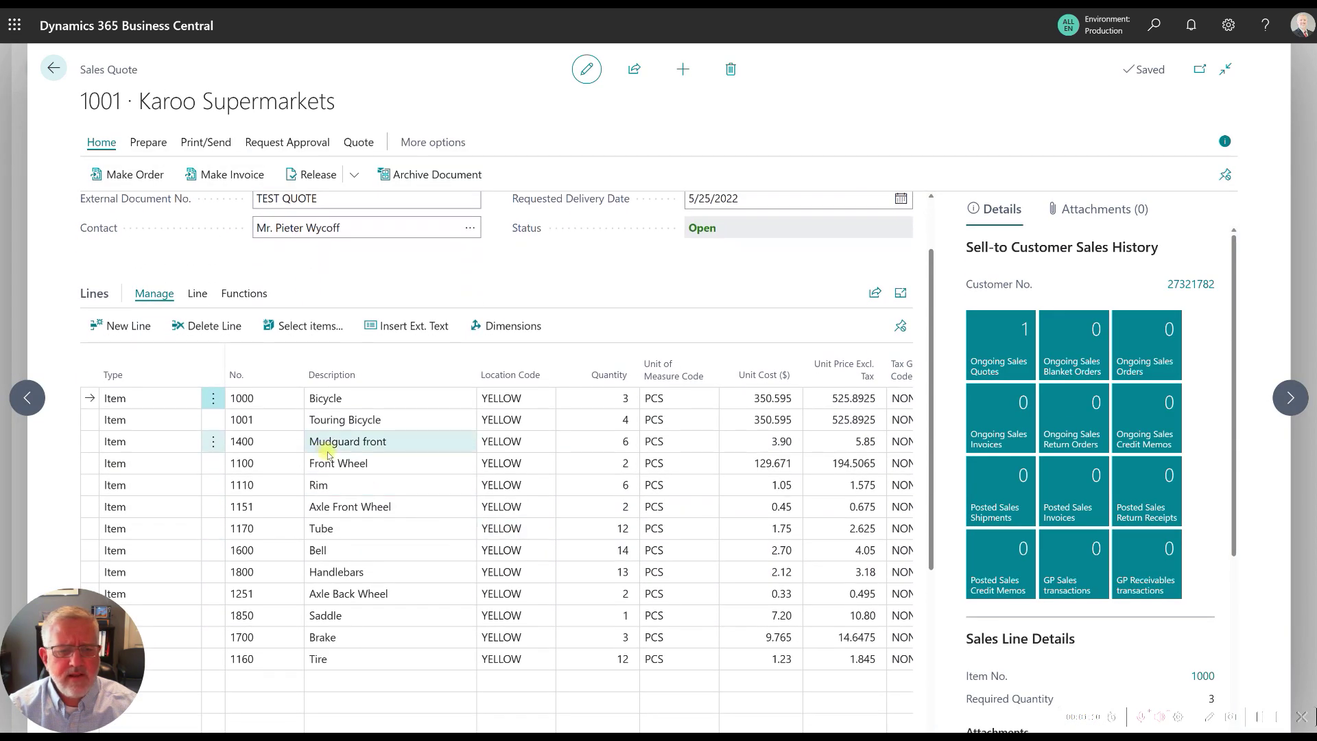
pyautogui.click(874, 293)
pyautogui.click(815, 340)
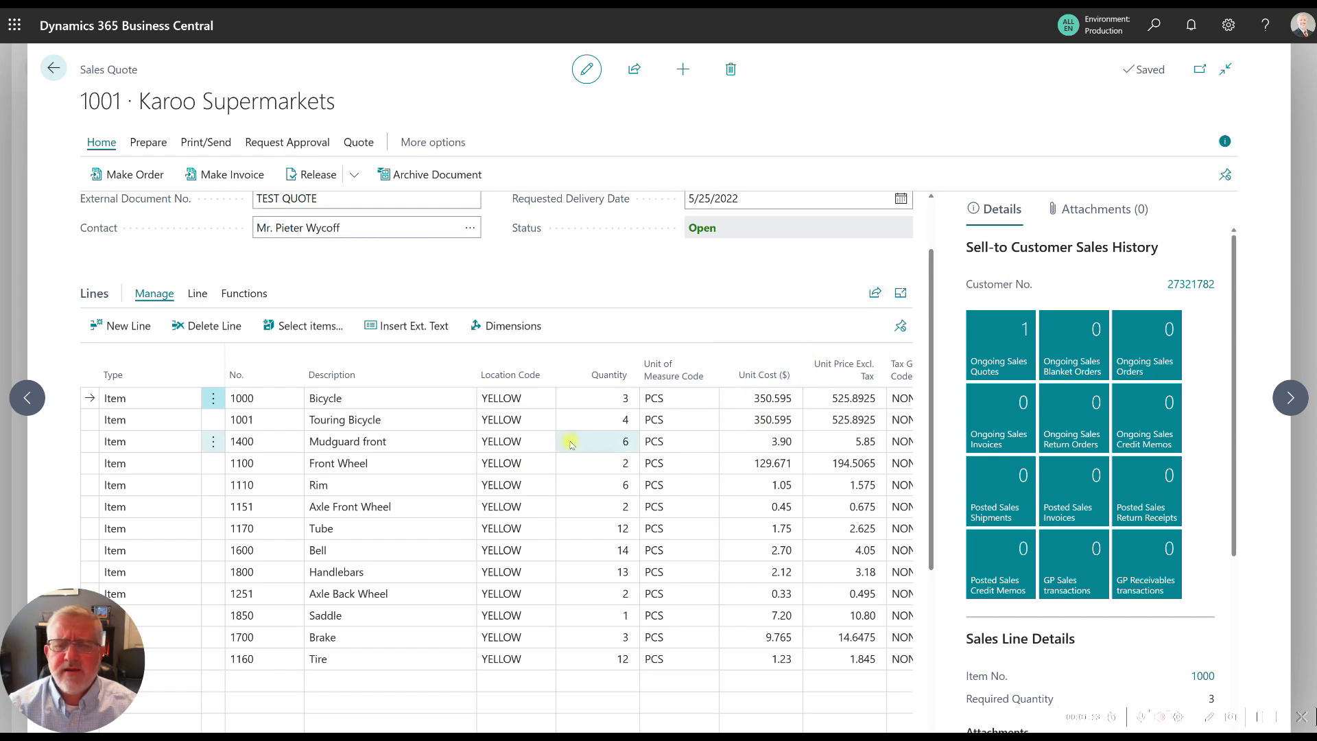
pyautogui.click(1089, 69)
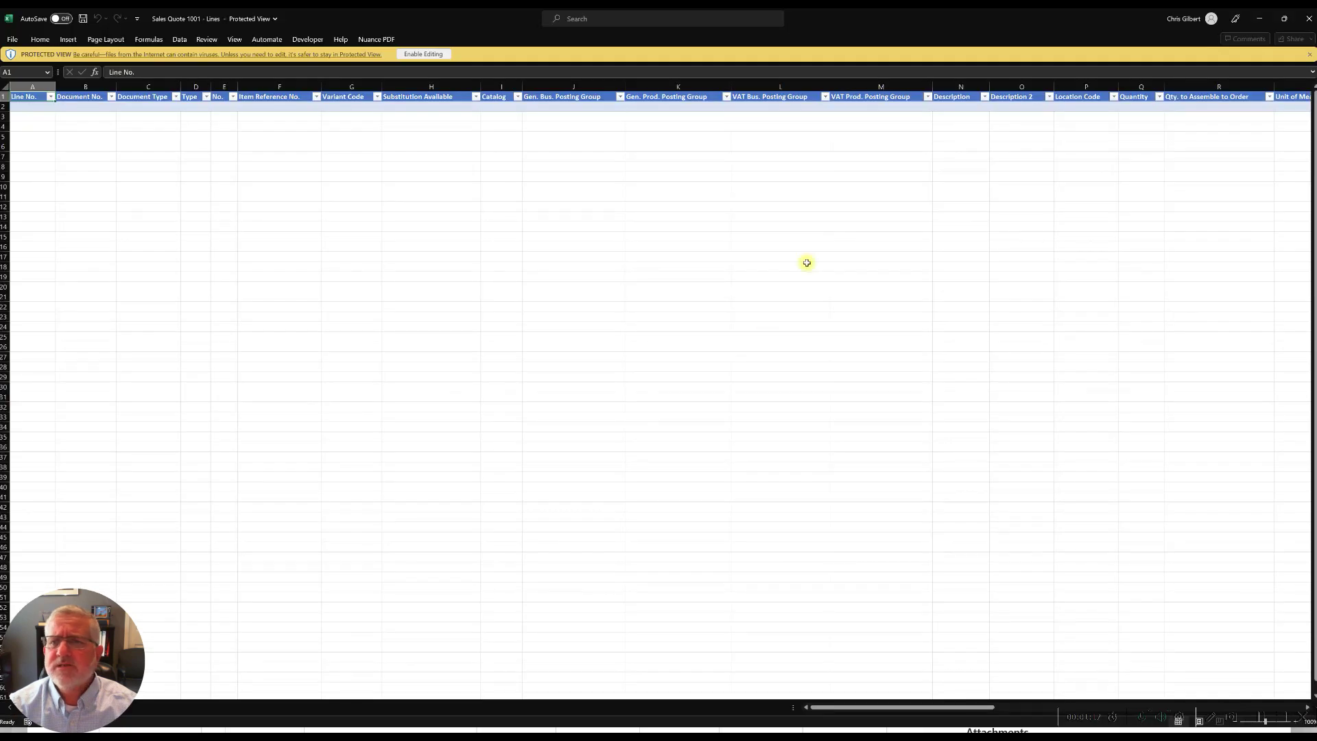
# - Enable editing on the Sales Quote 1001 – Lines workbook so its 13 lines load
pyautogui.click(434, 51)
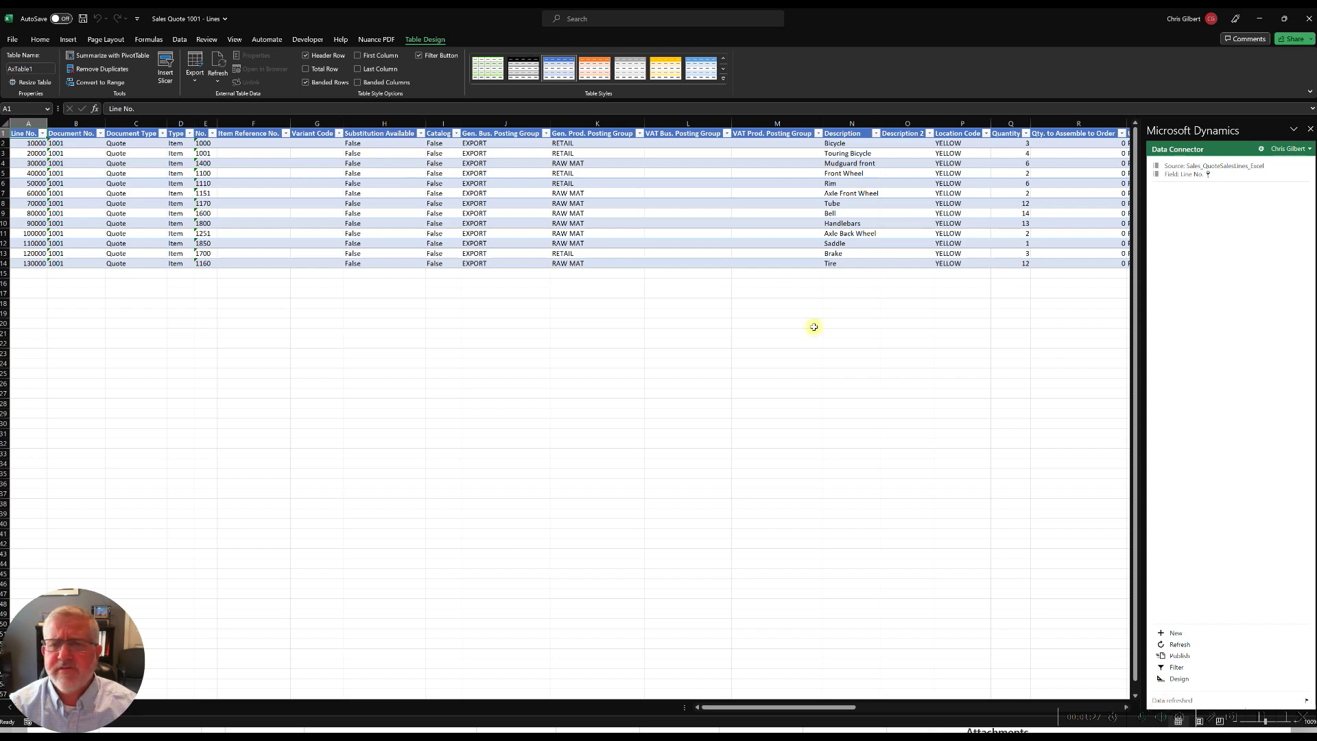
pyautogui.moveTo(769, 709); pyautogui.dragTo(859, 711)
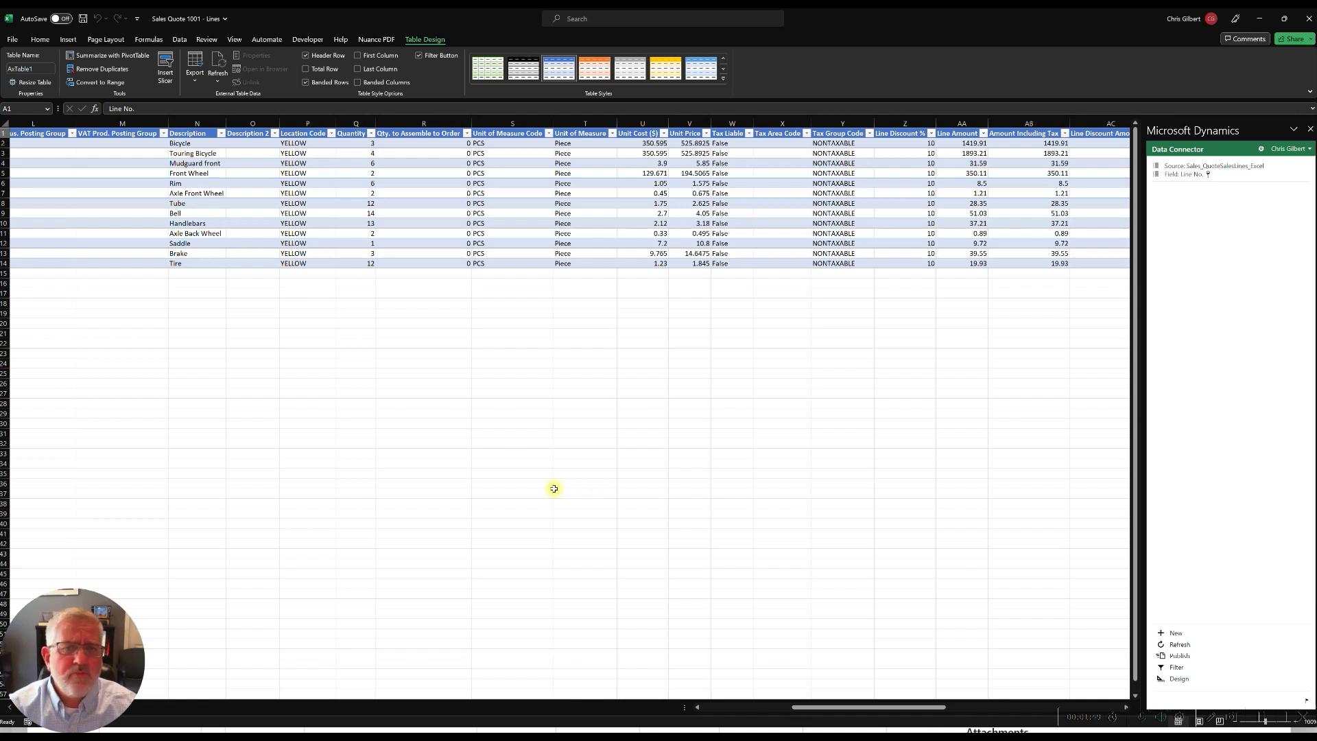
pyautogui.click(69, 40)
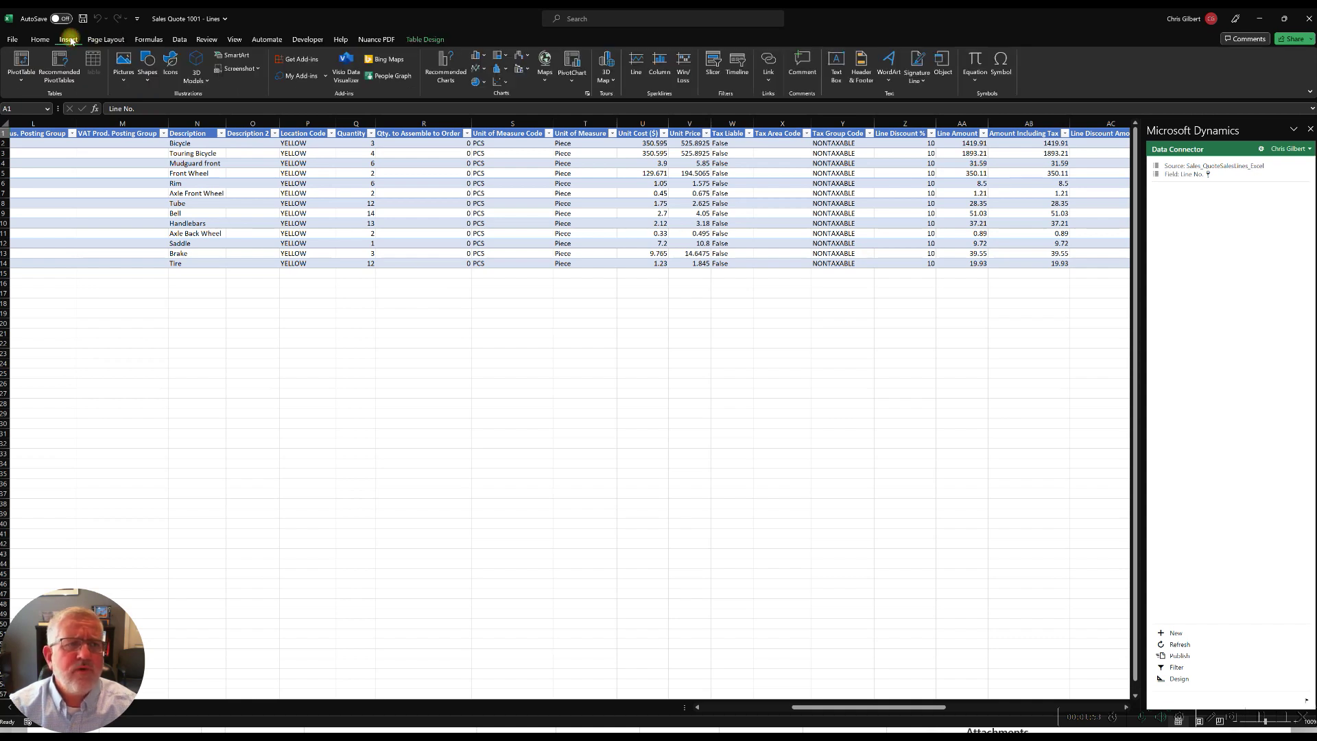
pyautogui.click(300, 75)
pyautogui.click(547, 106)
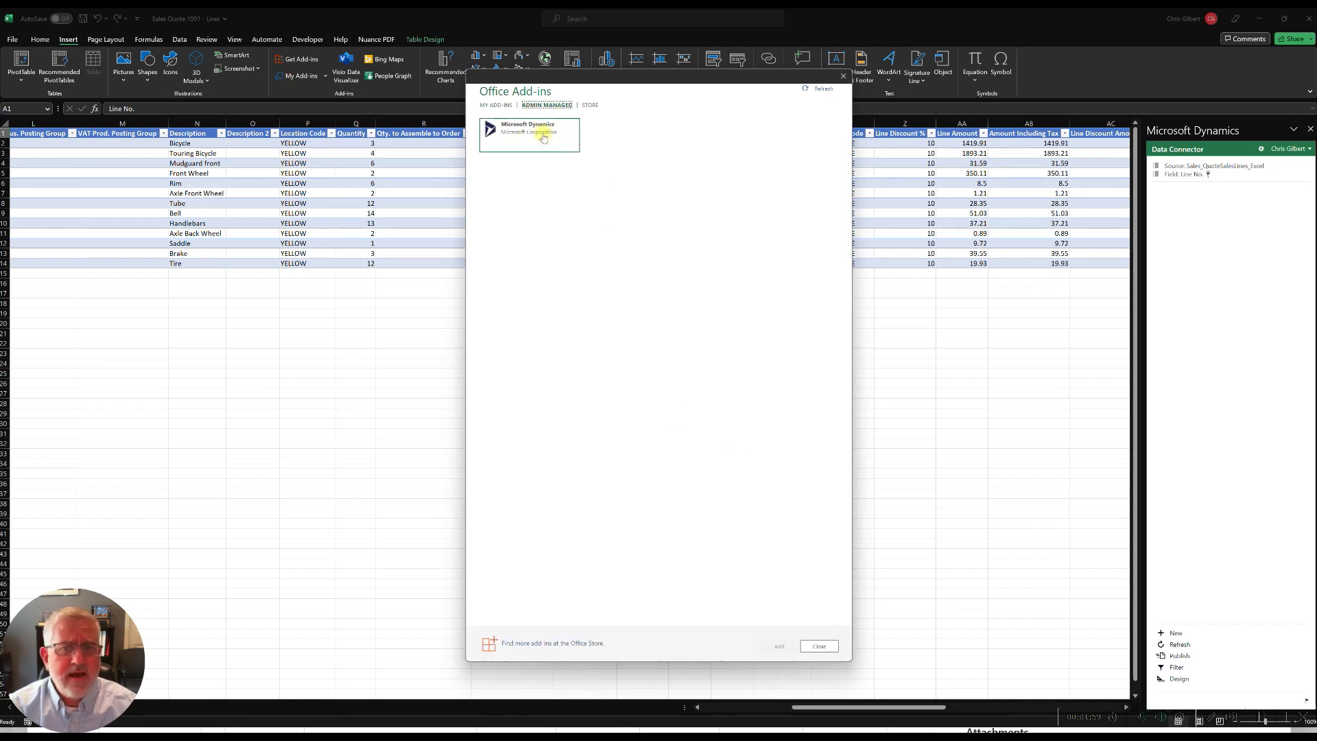
pyautogui.click(846, 74)
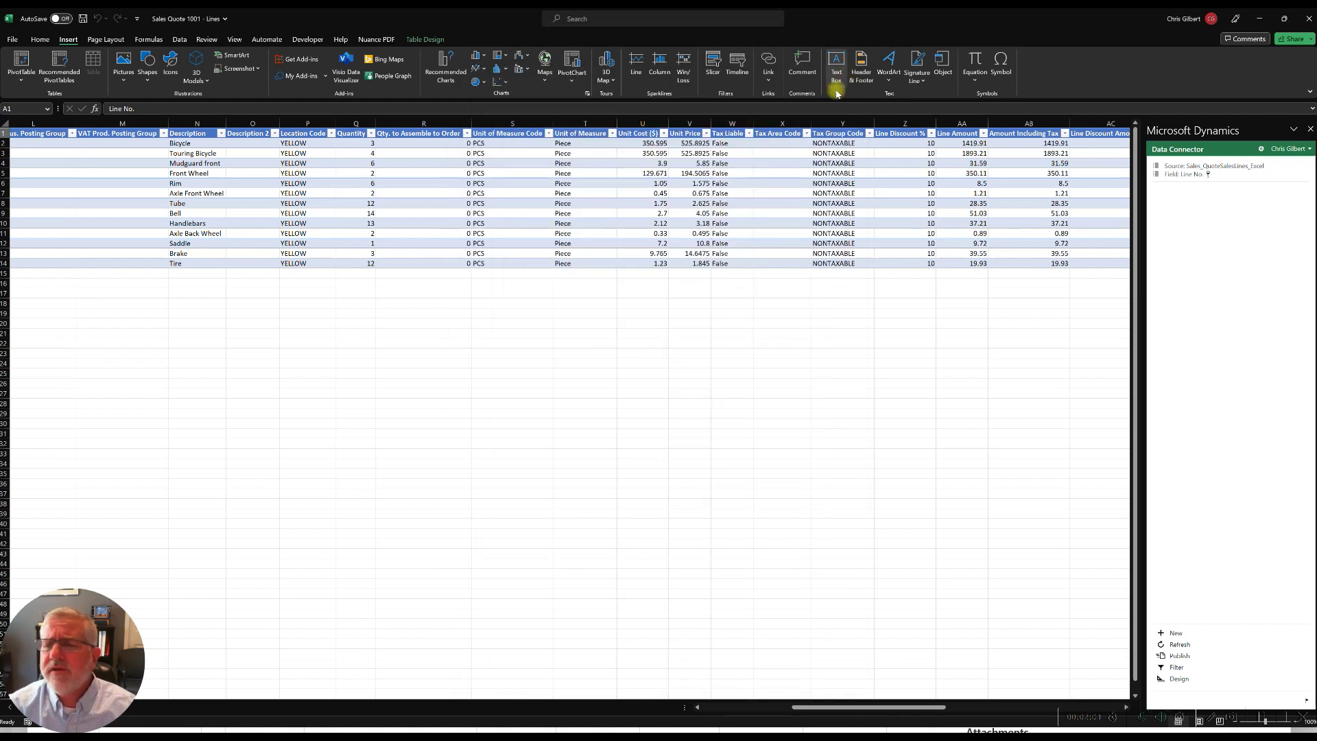